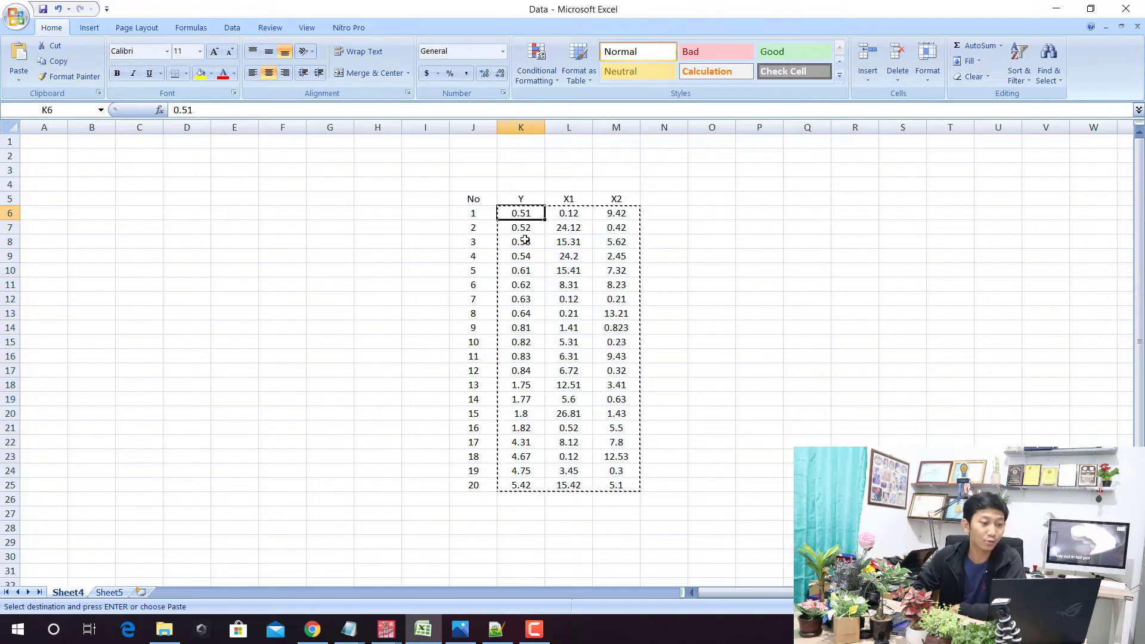
Go through the Y column from record 2 down to record 20 to see how the values are ordered.
click(524, 232)
click(529, 245)
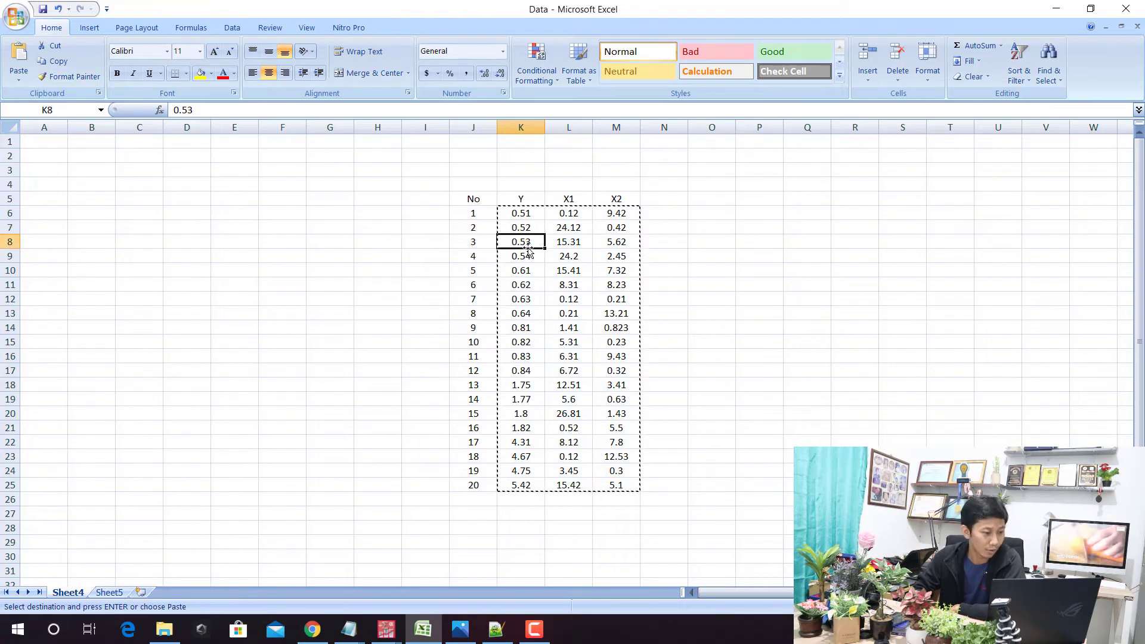
click(529, 263)
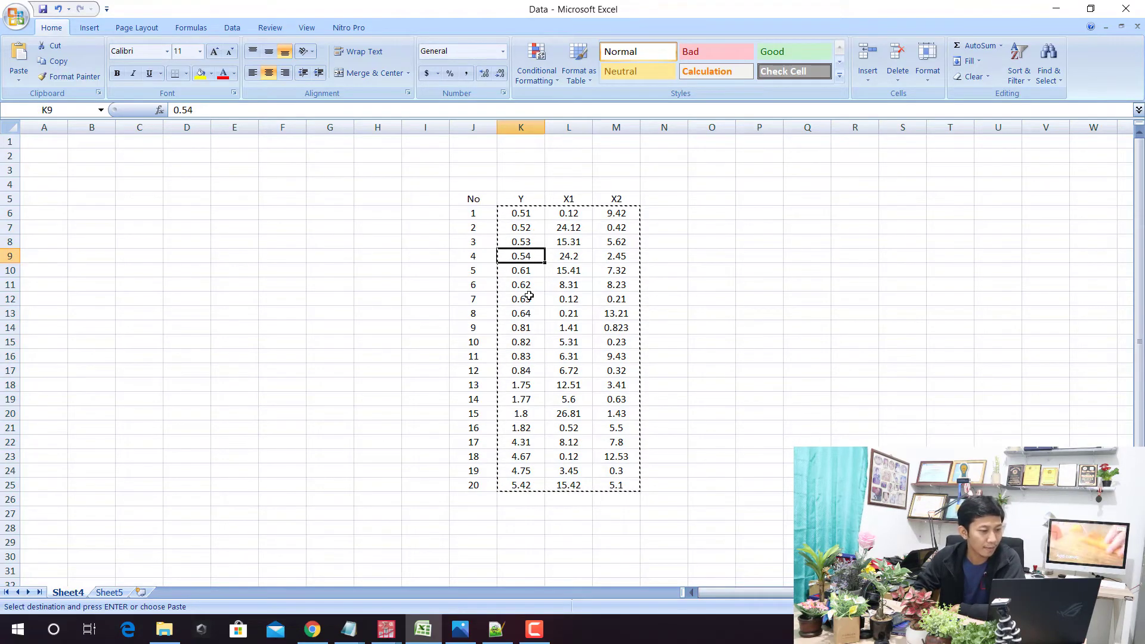
key(Down)
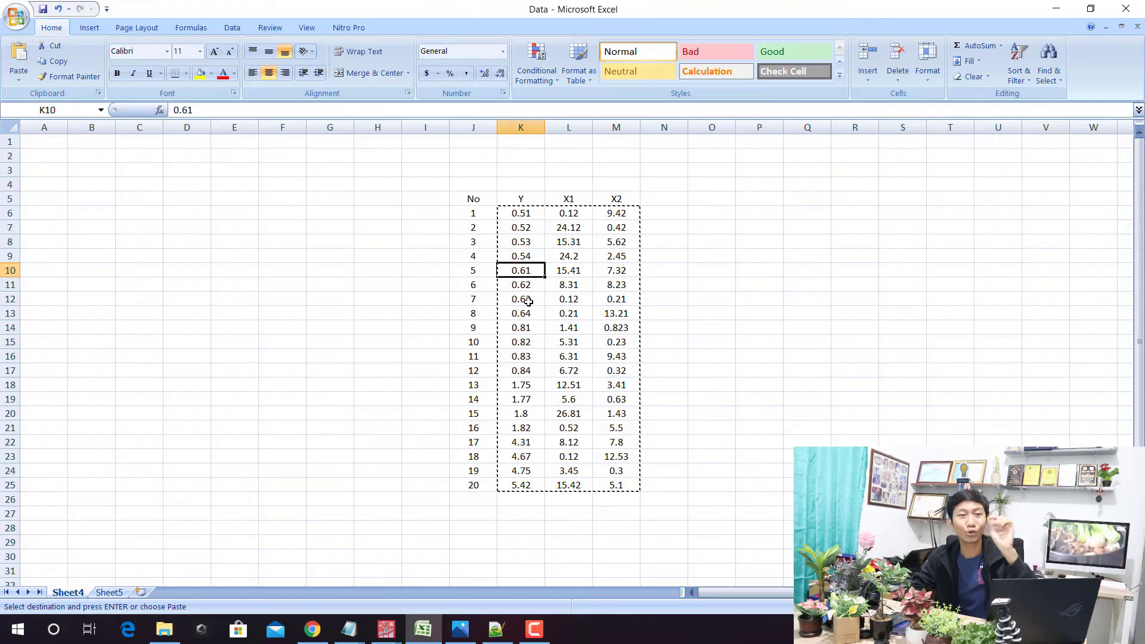
click(529, 289)
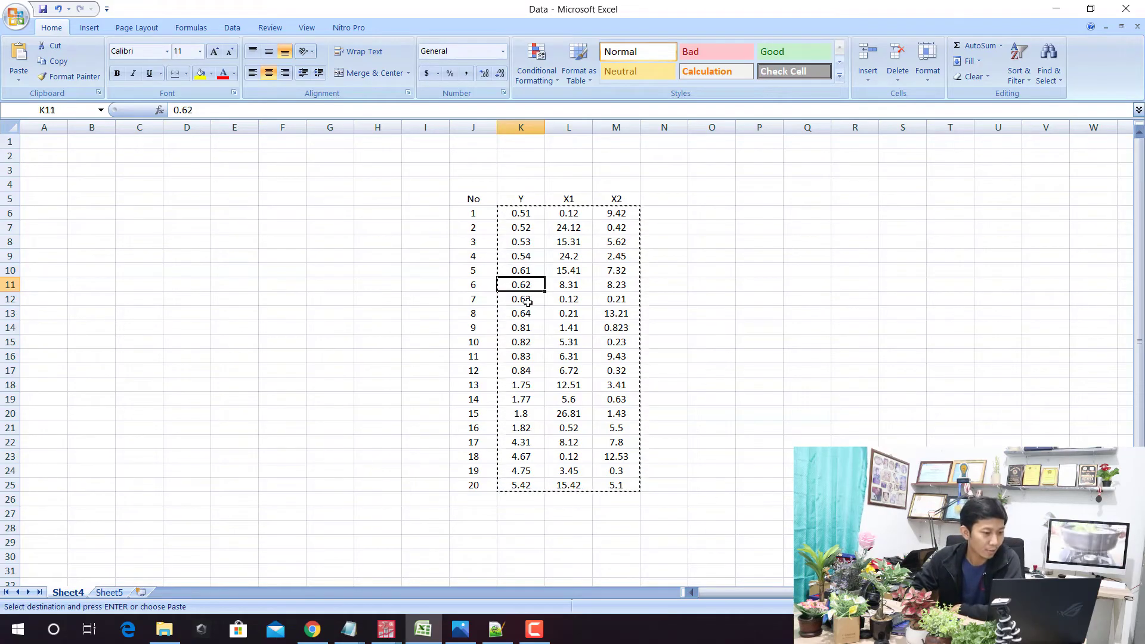
click(529, 298)
click(528, 330)
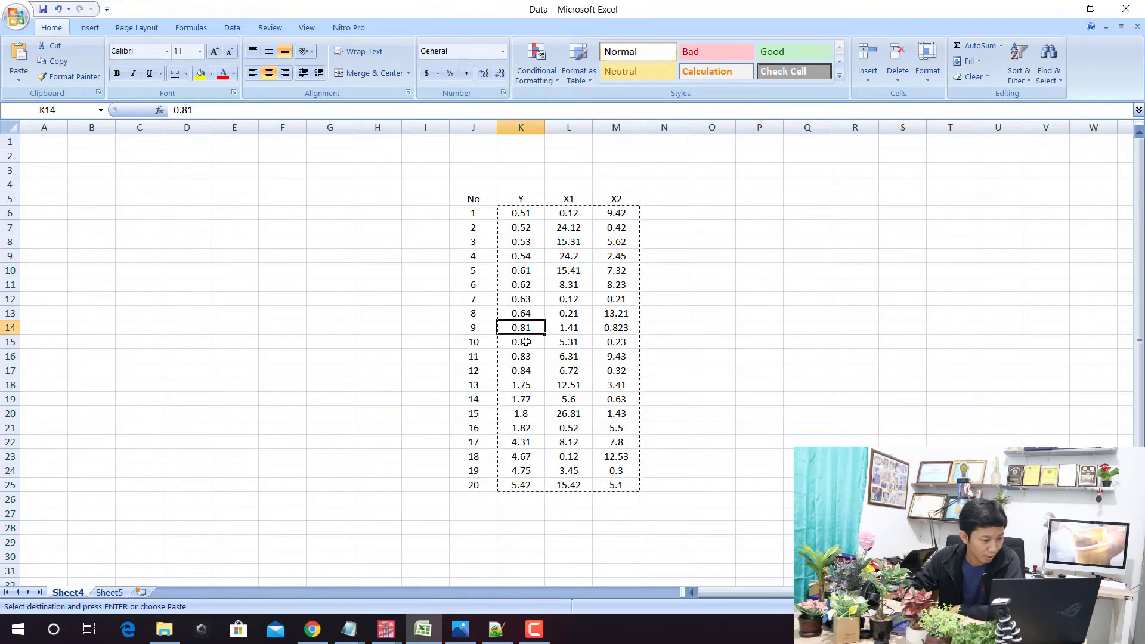
click(521, 344)
click(522, 384)
click(524, 443)
click(529, 483)
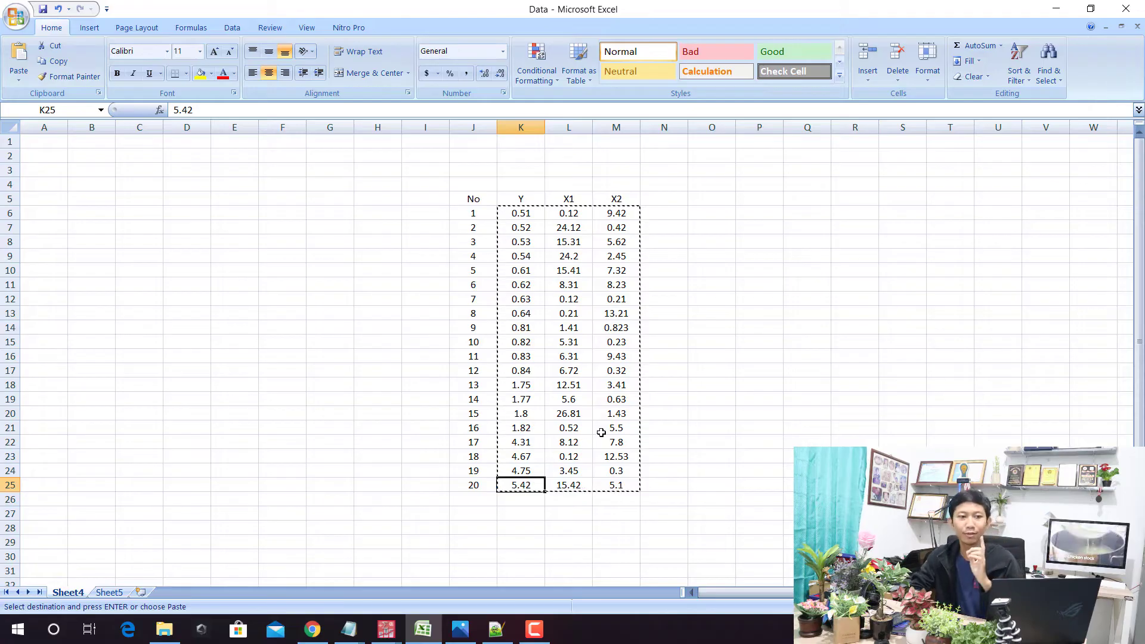
Compare the Y value of record 3 with those of records 2 and 4 directly around it.
click(572, 387)
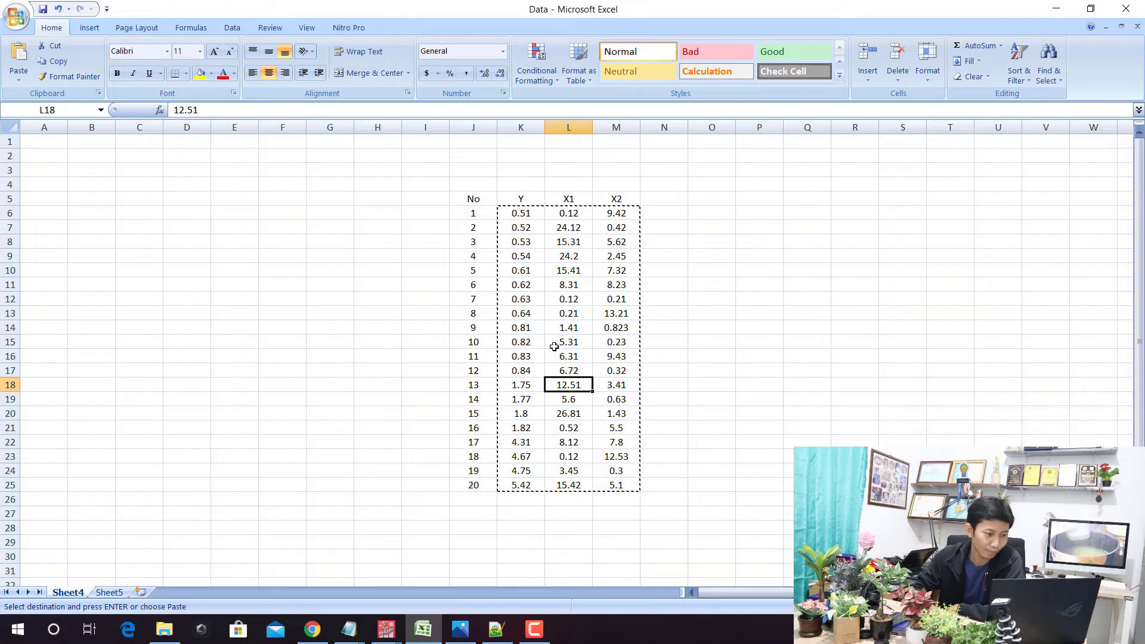
click(520, 240)
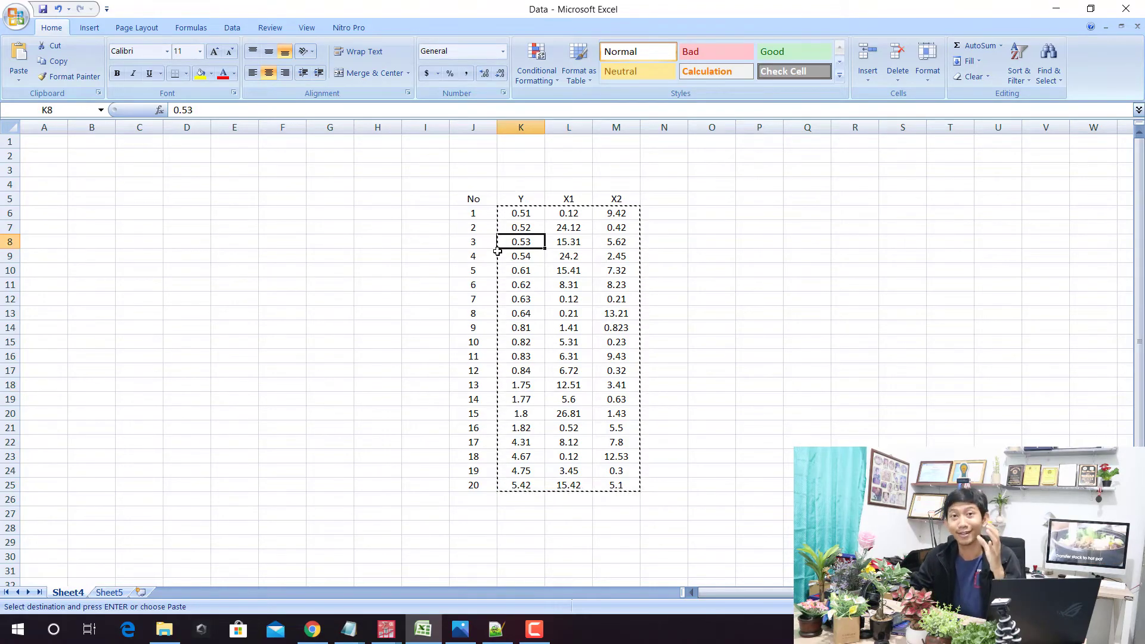
click(526, 230)
click(528, 252)
click(522, 237)
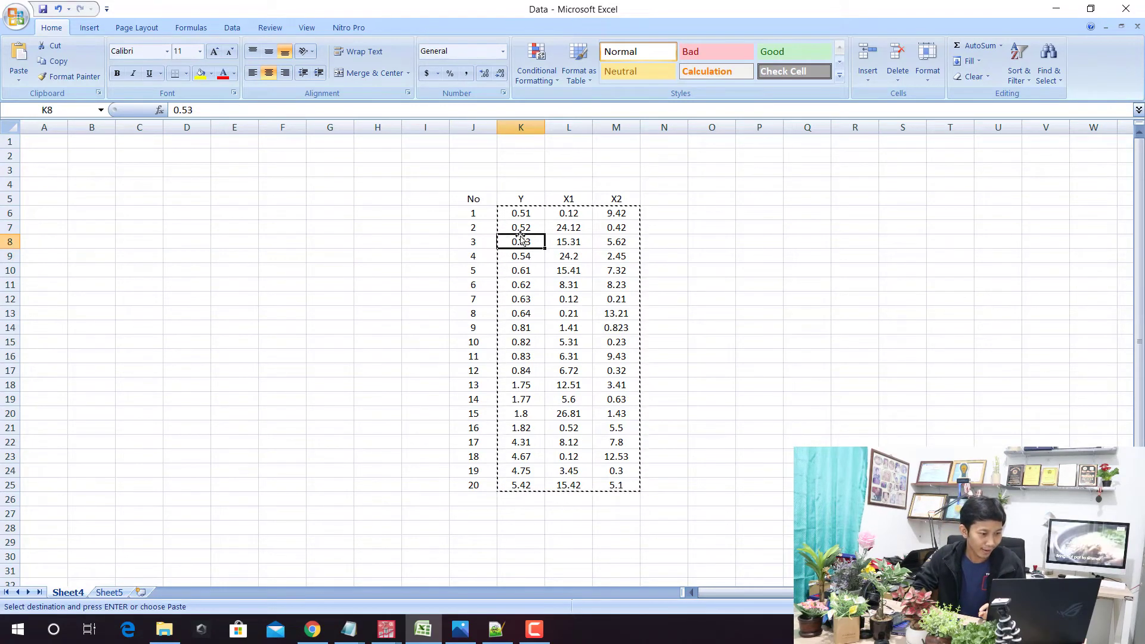
click(525, 226)
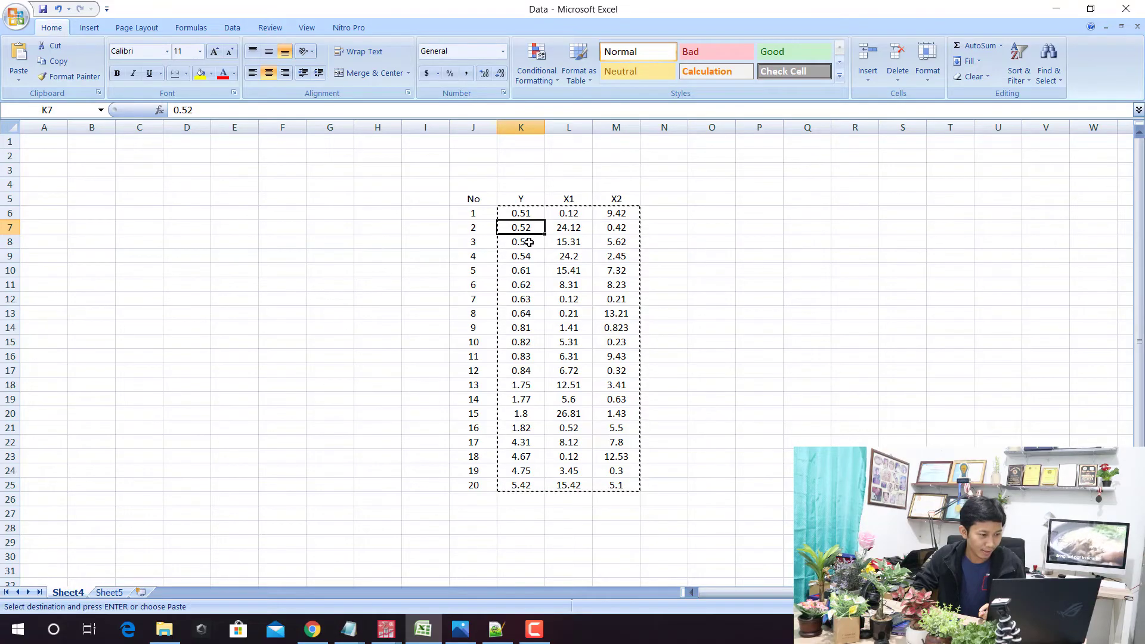
click(529, 242)
click(529, 257)
drag(524, 230, 529, 260)
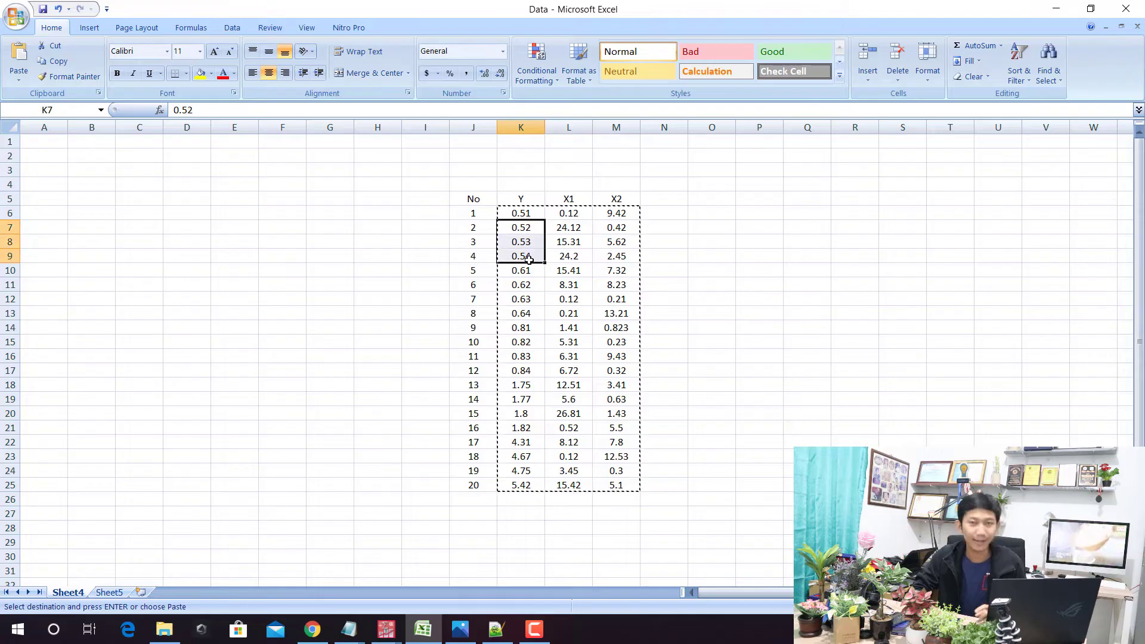
click(528, 258)
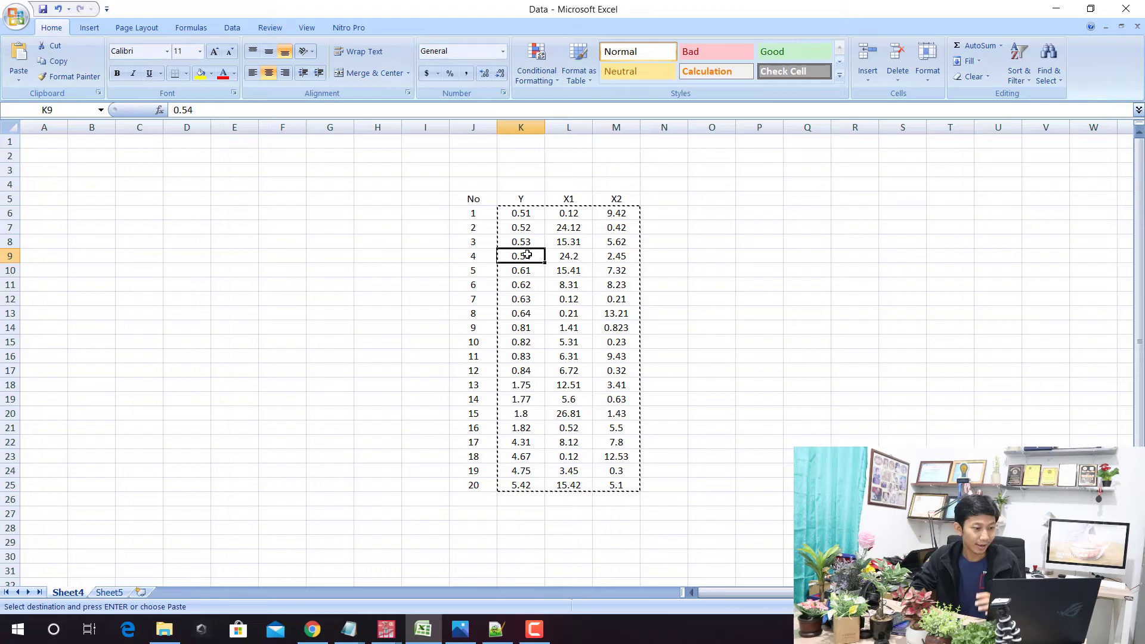
Move the whole record 3 row (J8:M8) out of the table to the empty cells starting at P19.
click(496, 245)
drag(497, 245, 605, 236)
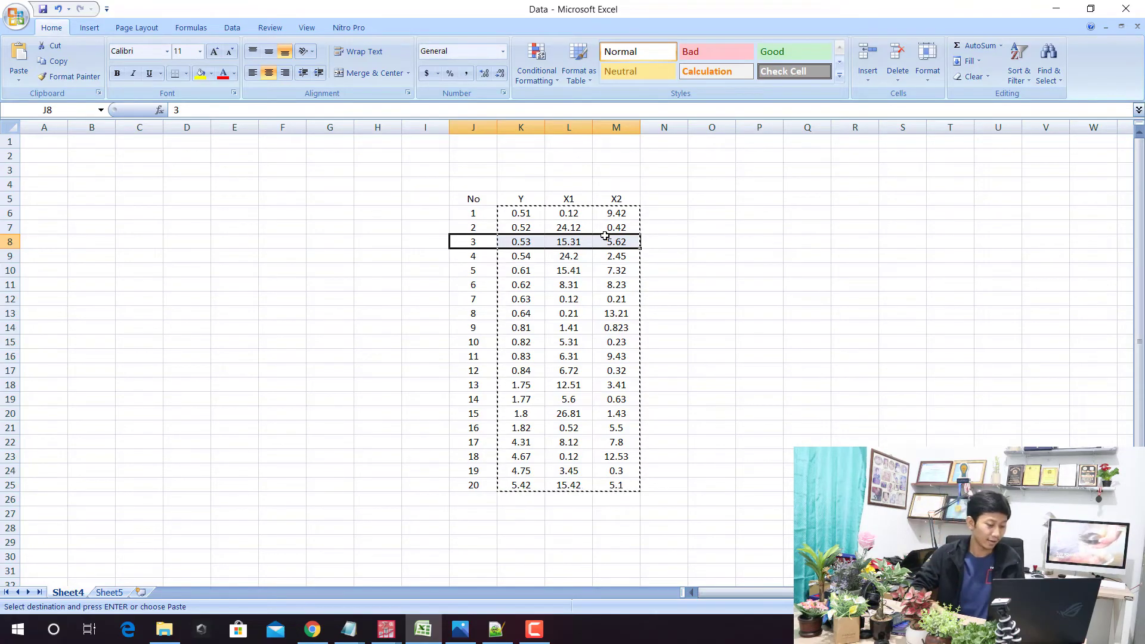
key(ctrl+c)
click(740, 399)
key(ctrl+v)
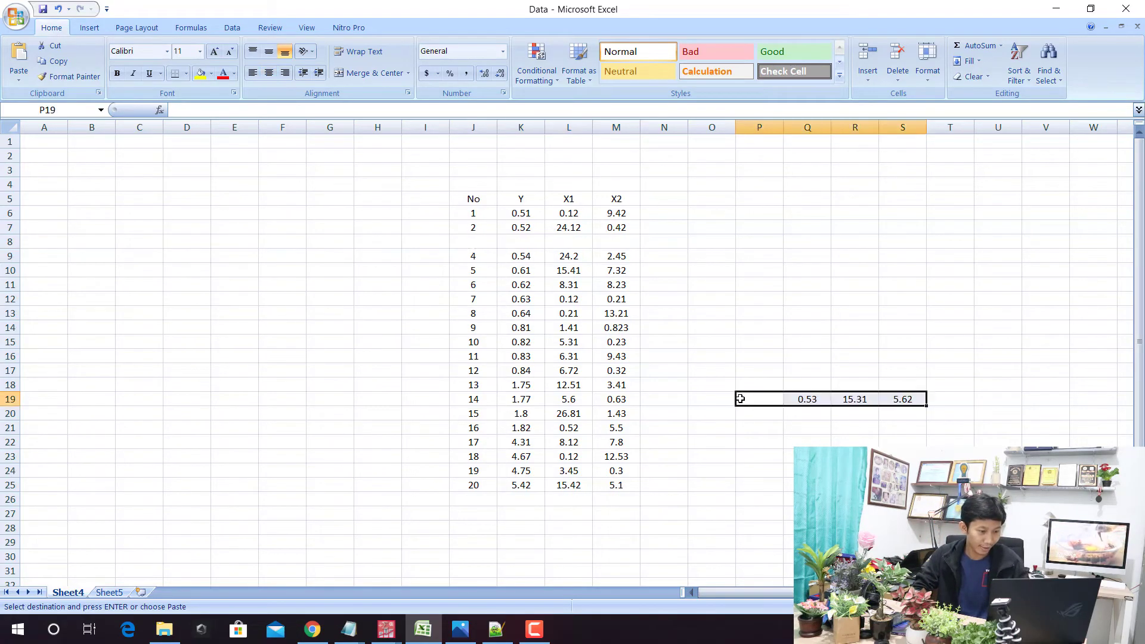
Try a yellow fill on the emptied Y cell K8 and undo it, comparing the Y values above and below.
click(484, 455)
click(523, 224)
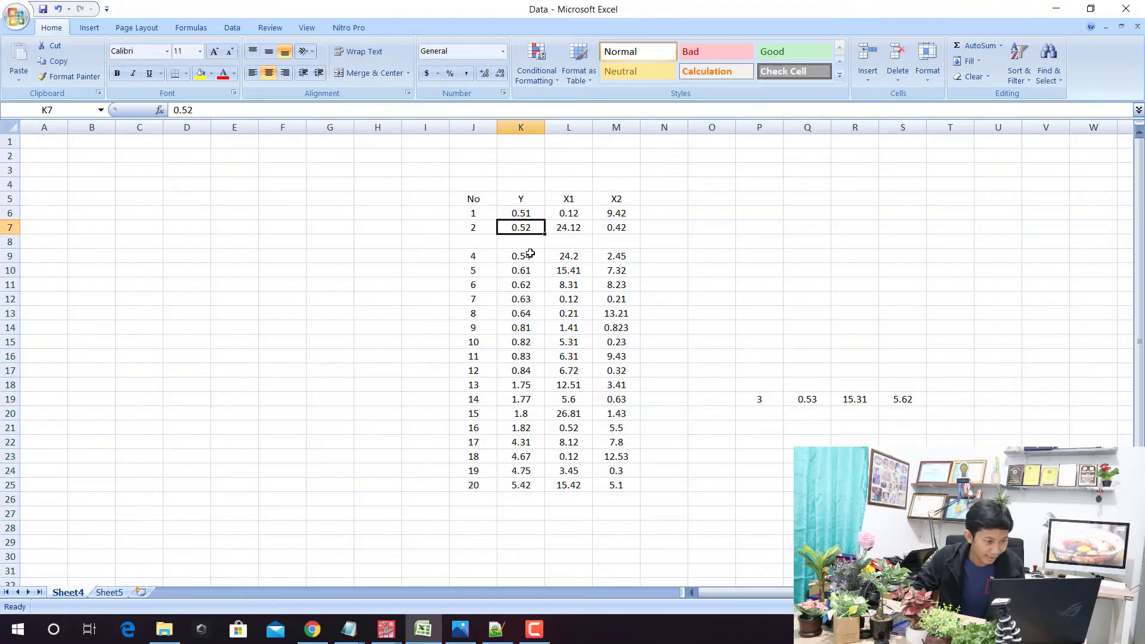
click(528, 242)
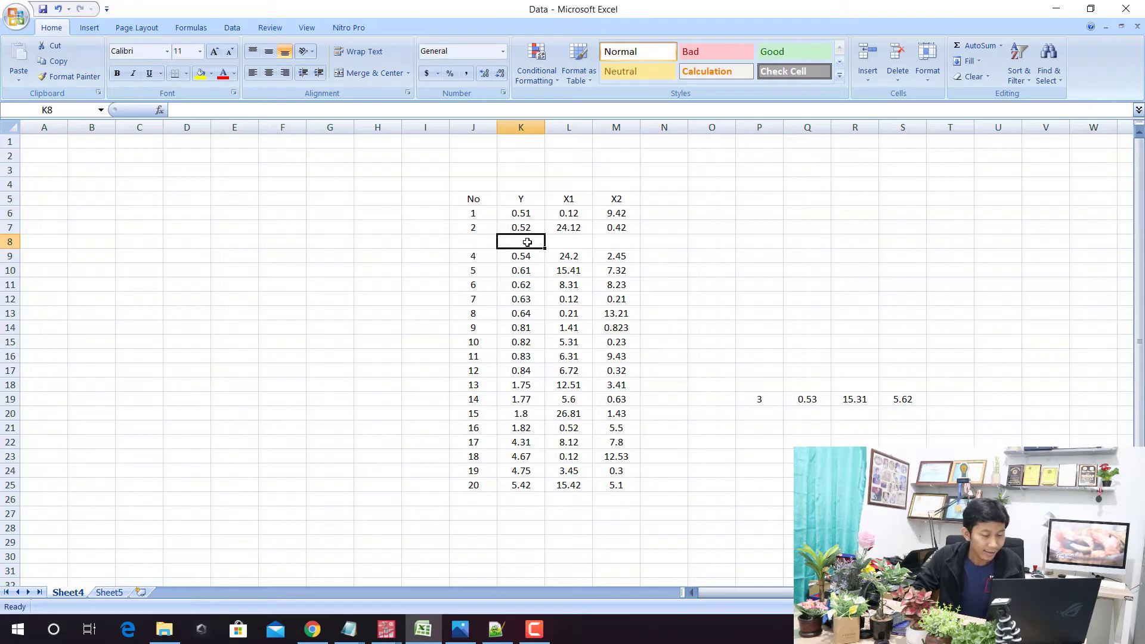
click(528, 225)
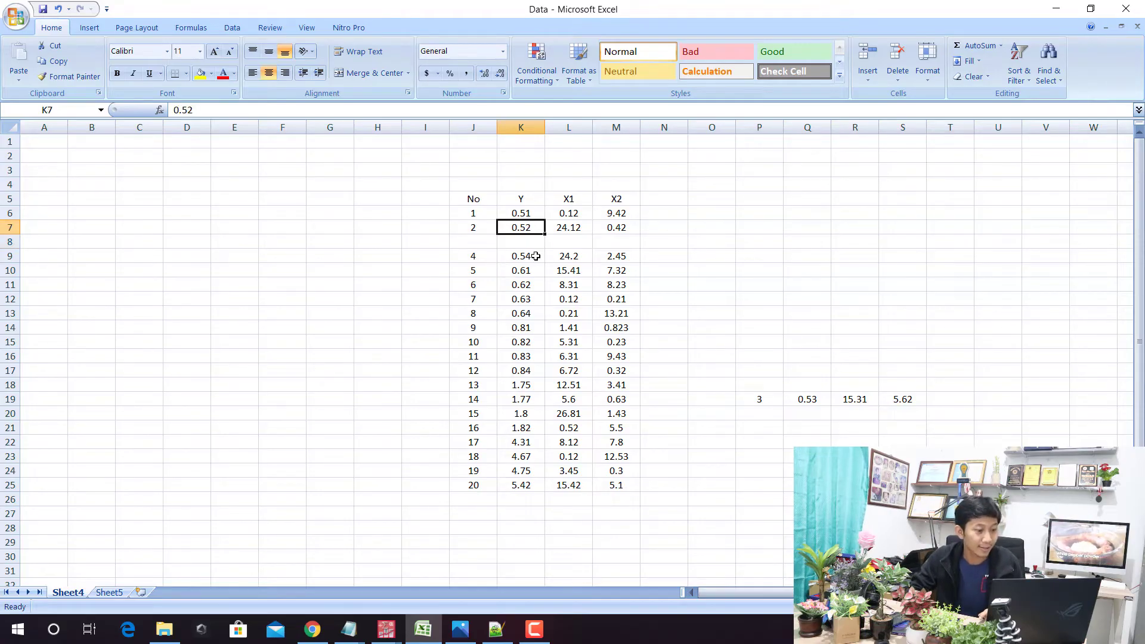
click(534, 254)
click(534, 239)
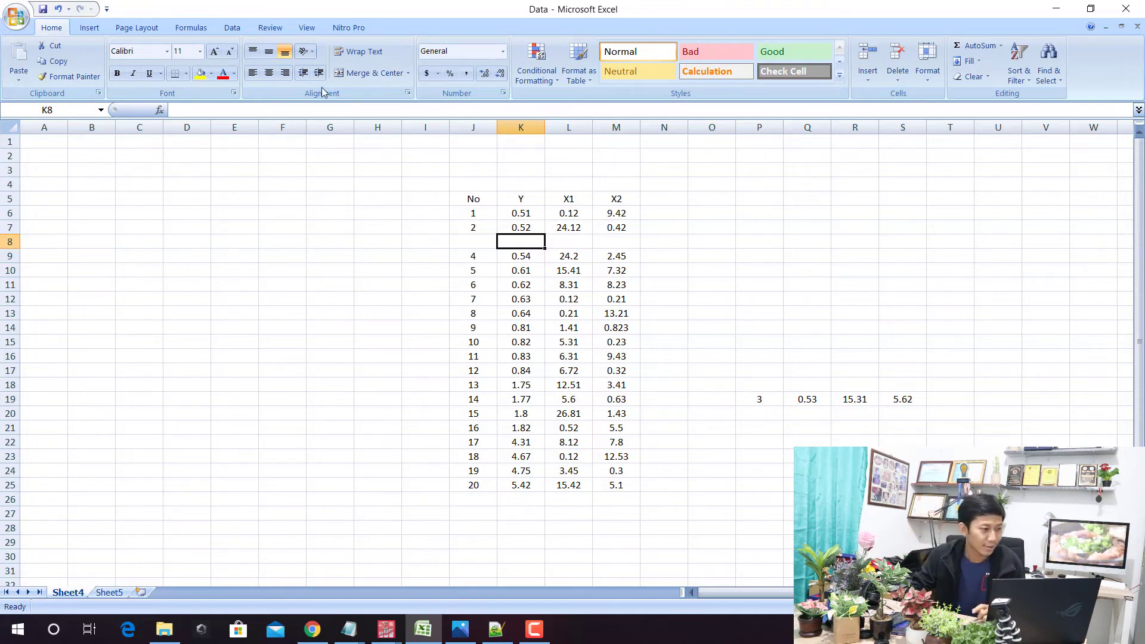
click(201, 72)
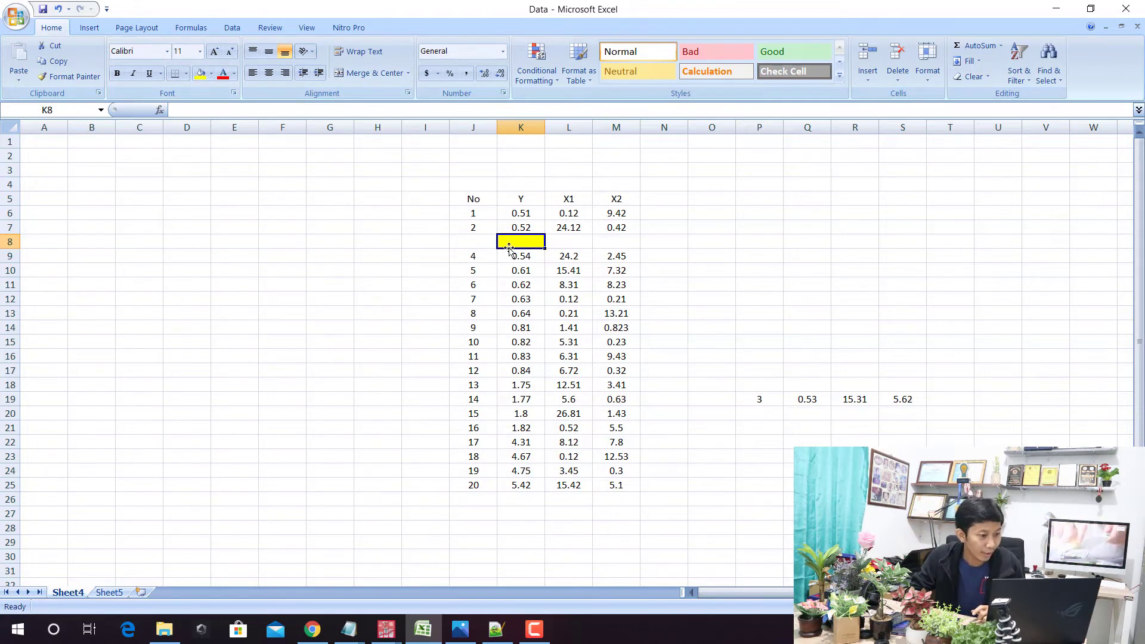
click(517, 227)
click(523, 256)
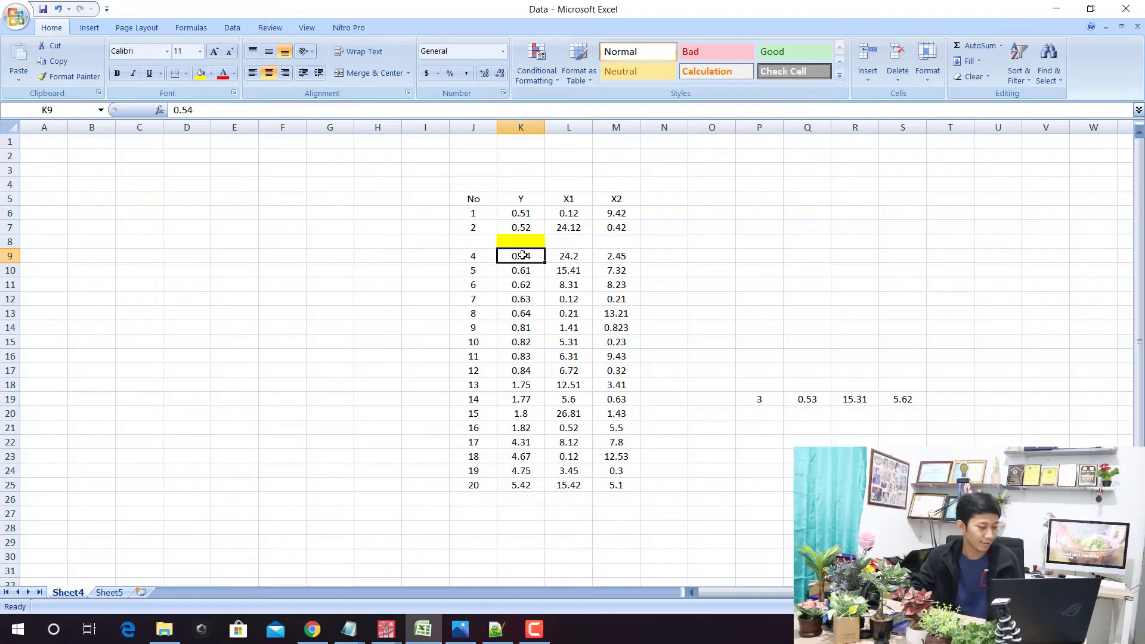
key(ctrl+z)
click(529, 228)
click(530, 255)
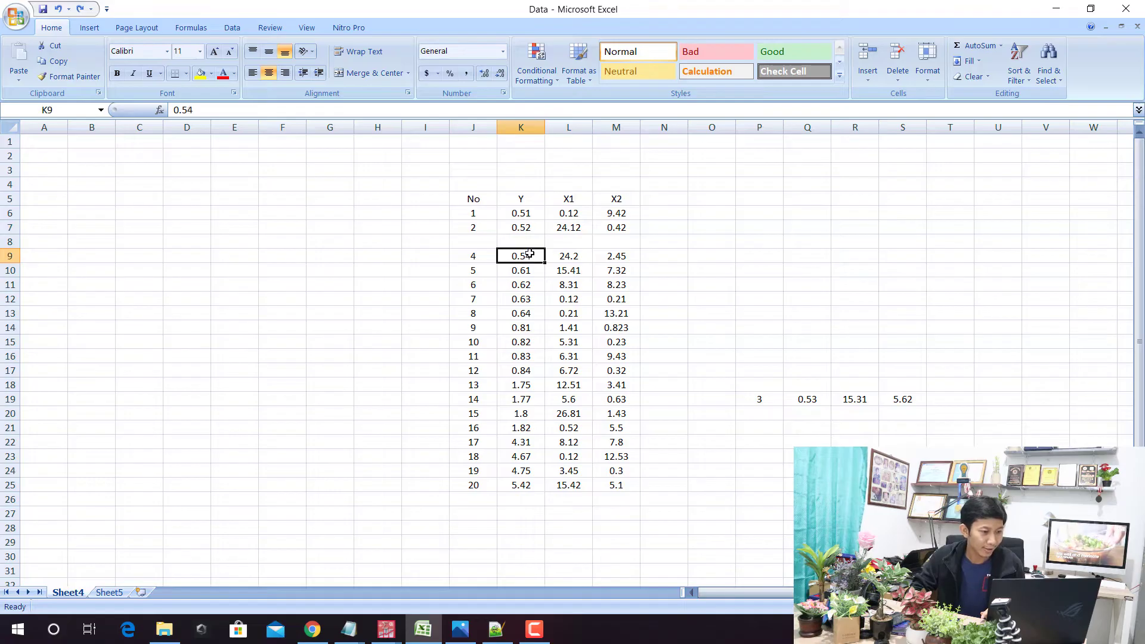
click(530, 240)
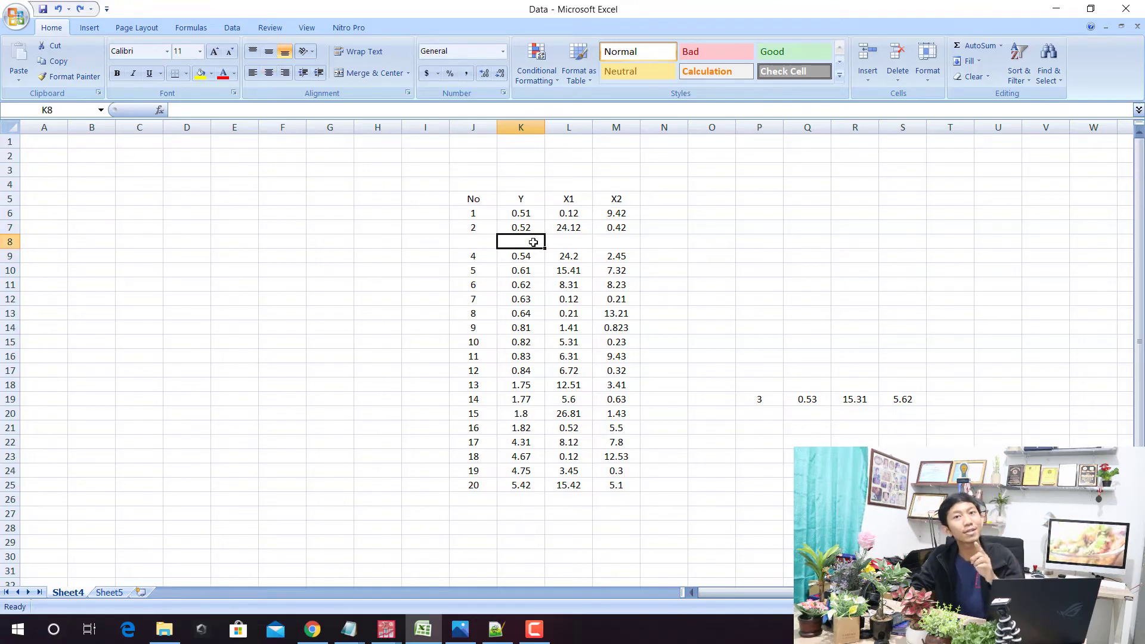
Move the record 19 row (J24:M24) into the empty row 8 and highlight its Y value in yellow.
click(512, 476)
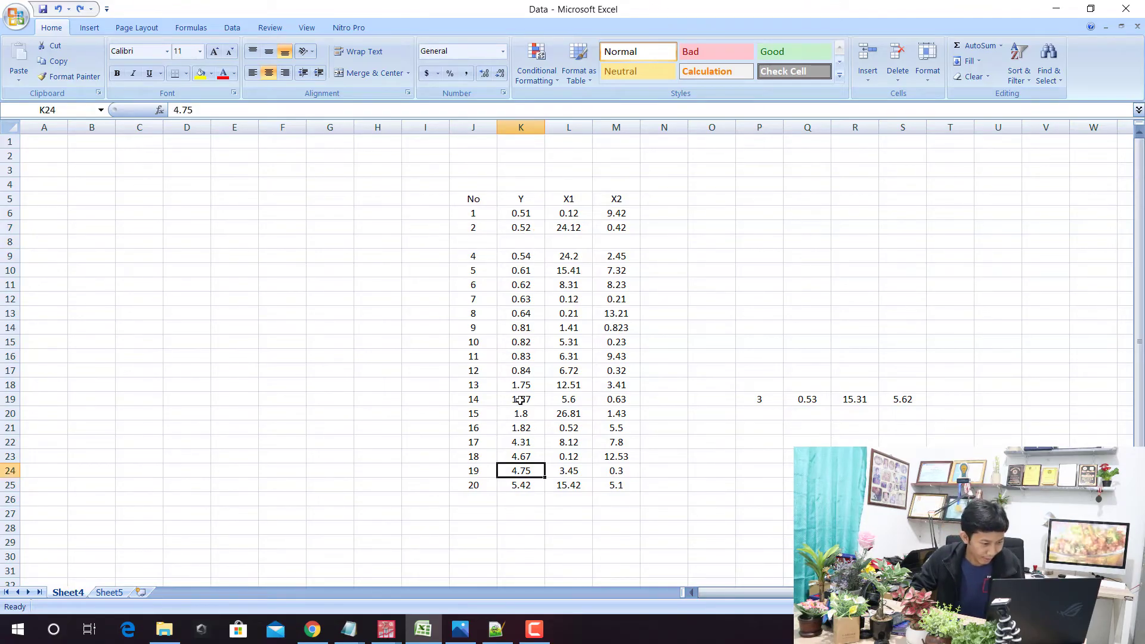
click(521, 387)
click(524, 446)
drag(478, 471, 614, 463)
key(ctrl+c)
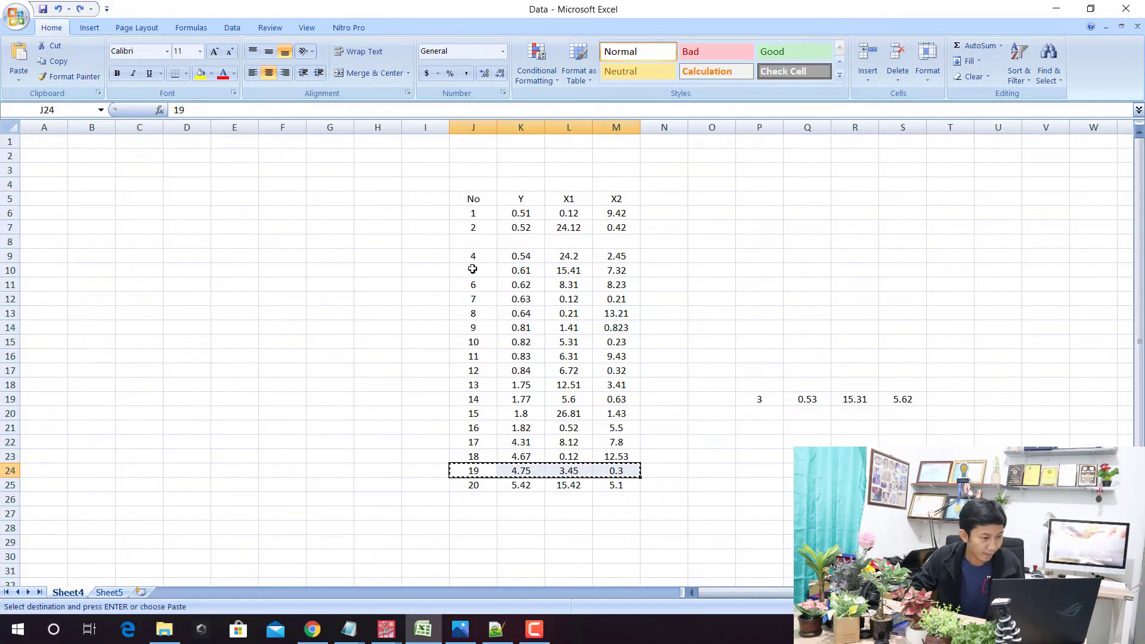
click(481, 247)
key(ctrl+v)
click(522, 242)
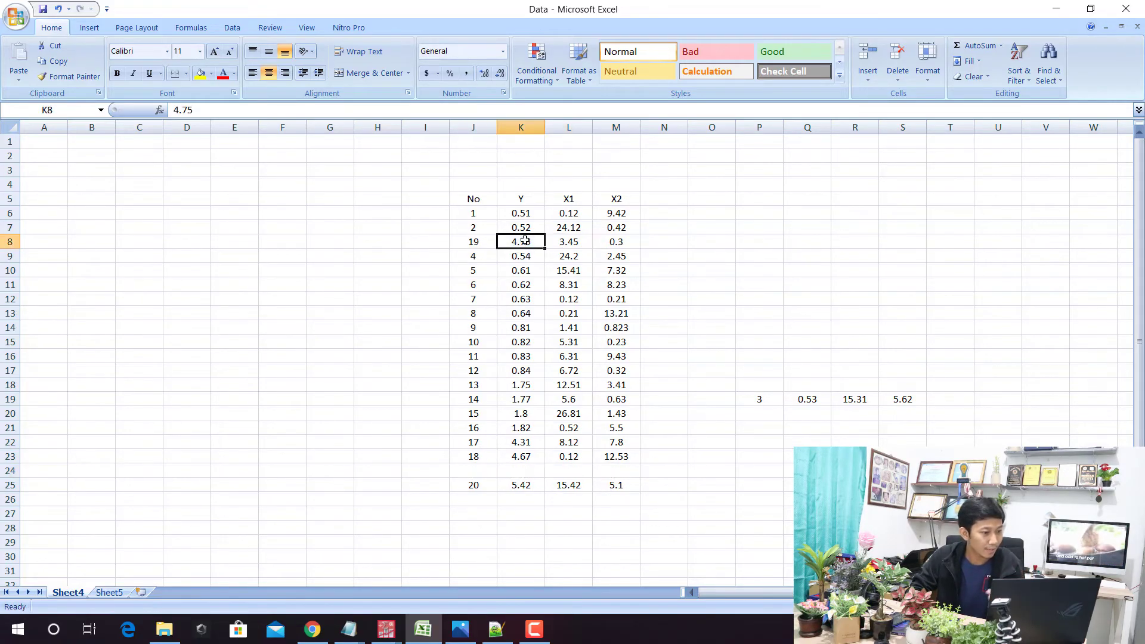
click(201, 73)
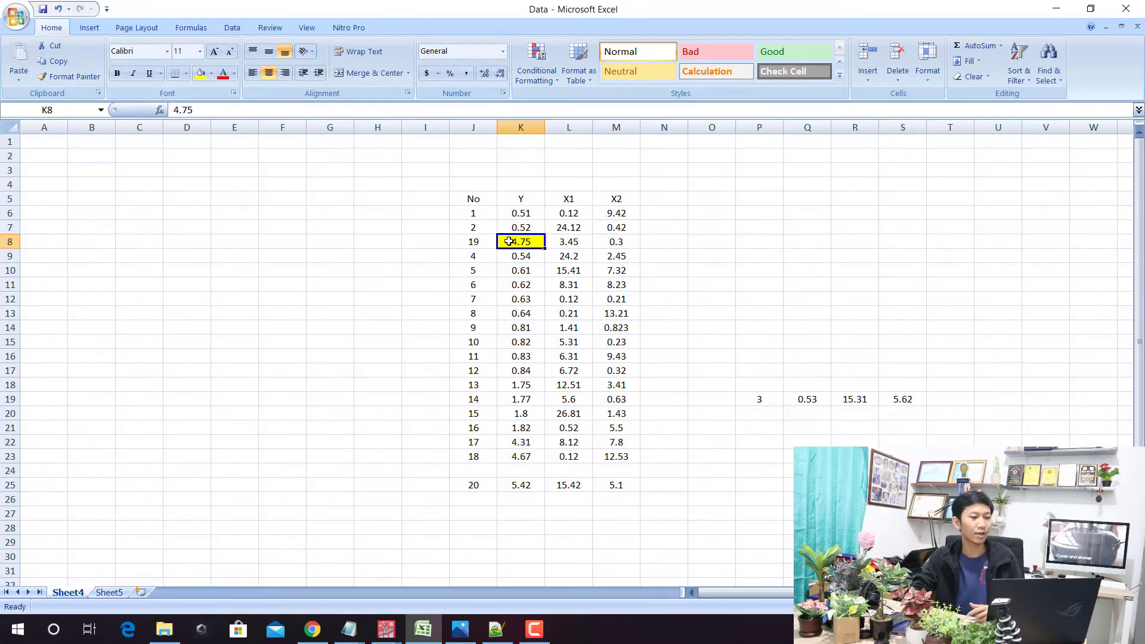
Move the set-aside record 3 from P19:S19 into the empty row 24 and highlight its Y value in yellow.
drag(770, 404, 897, 399)
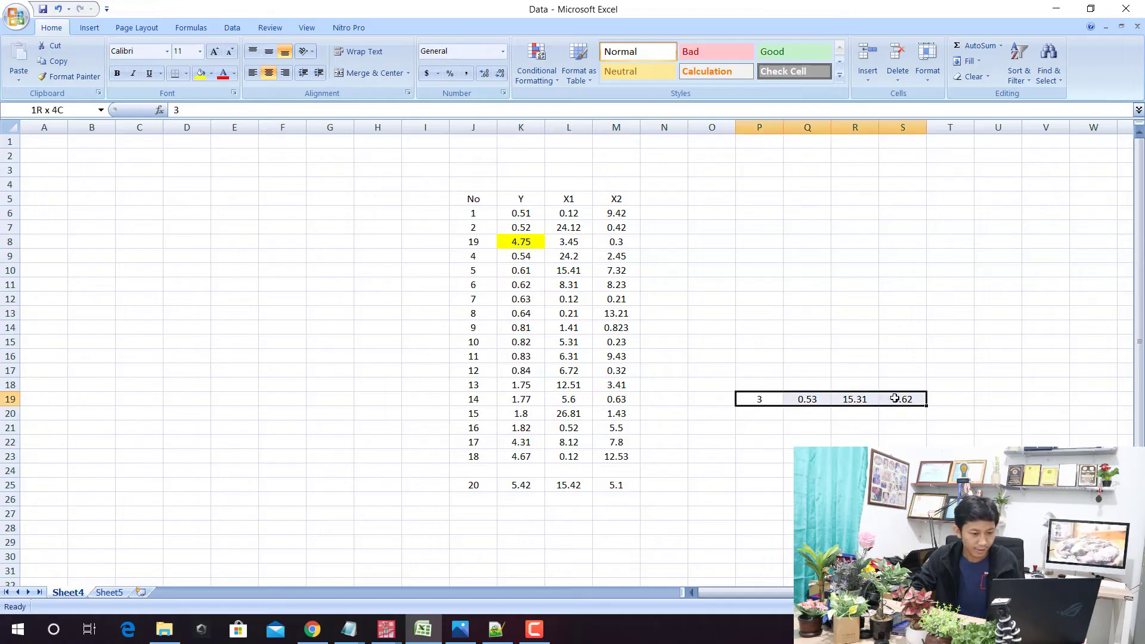
key(ctrl+c)
click(476, 473)
key(ctrl+v)
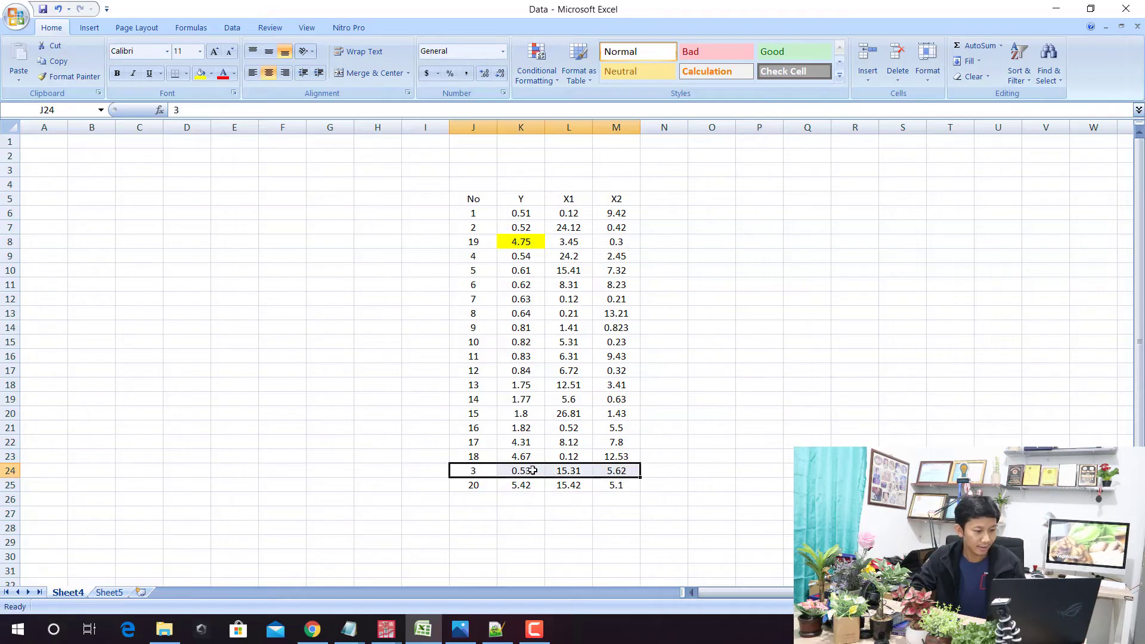
click(525, 471)
click(204, 77)
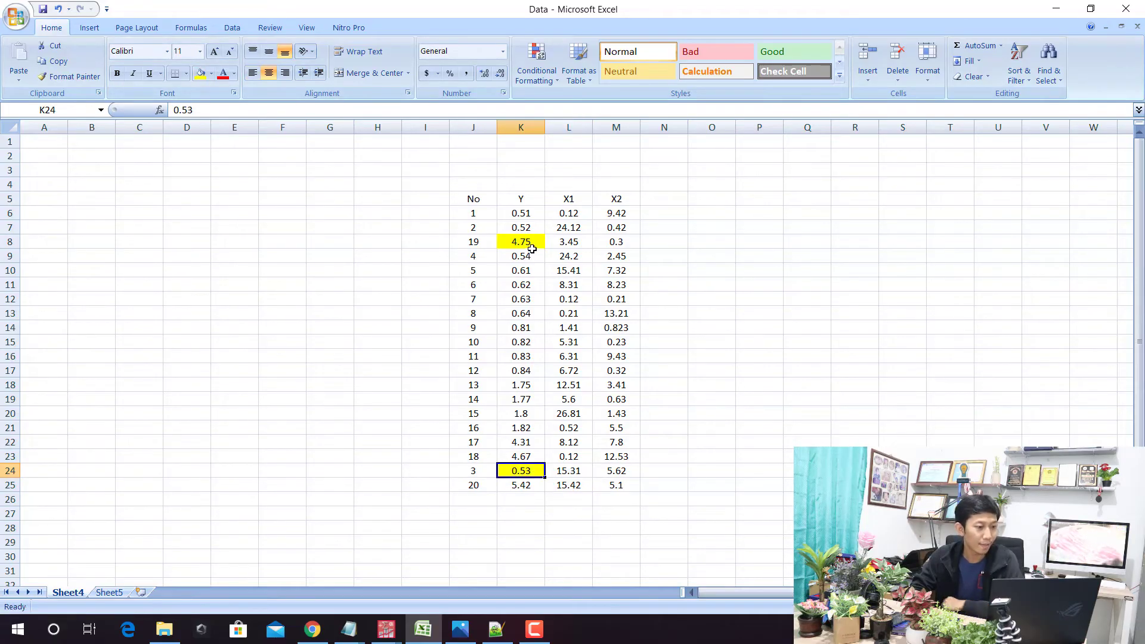
Compare the two highlighted Y values with the values directly above and below each of them.
click(530, 245)
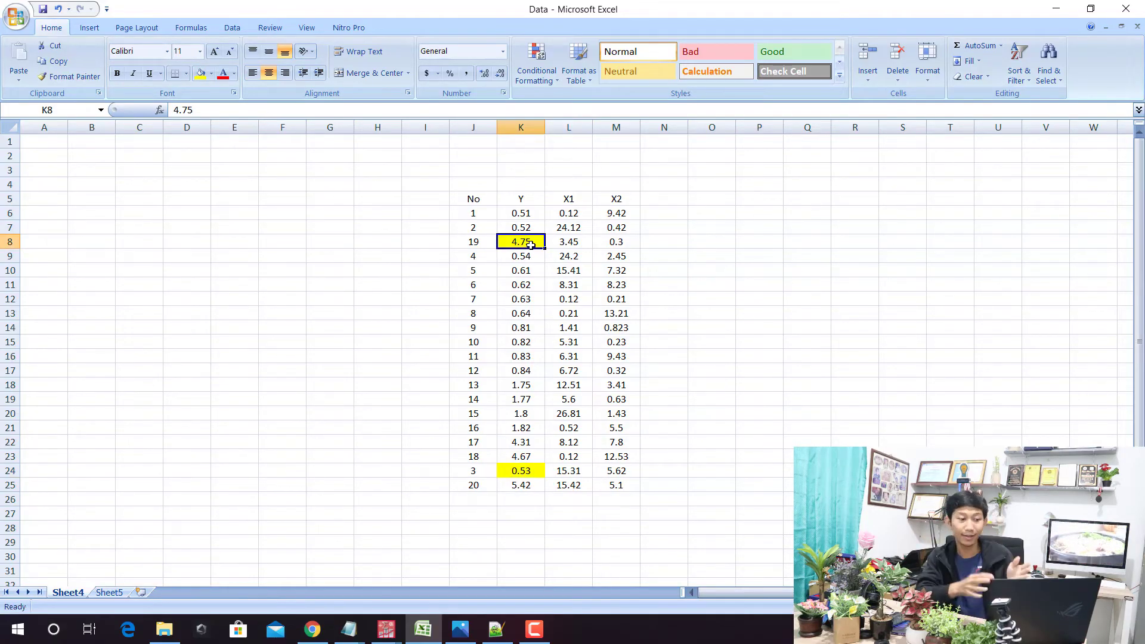
click(524, 230)
click(530, 252)
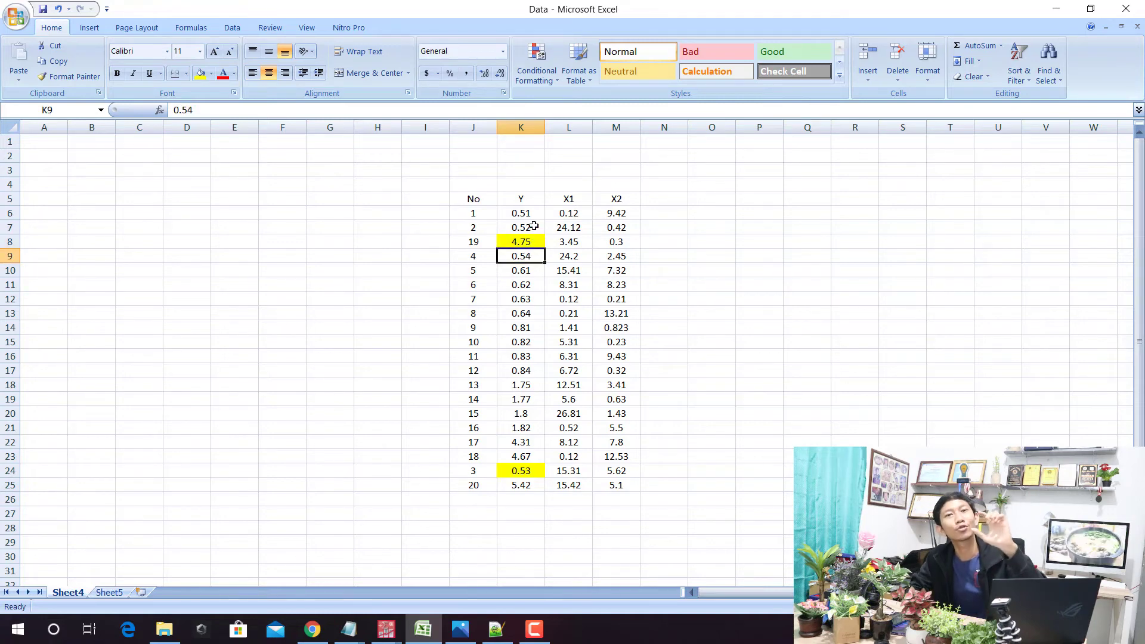
click(532, 473)
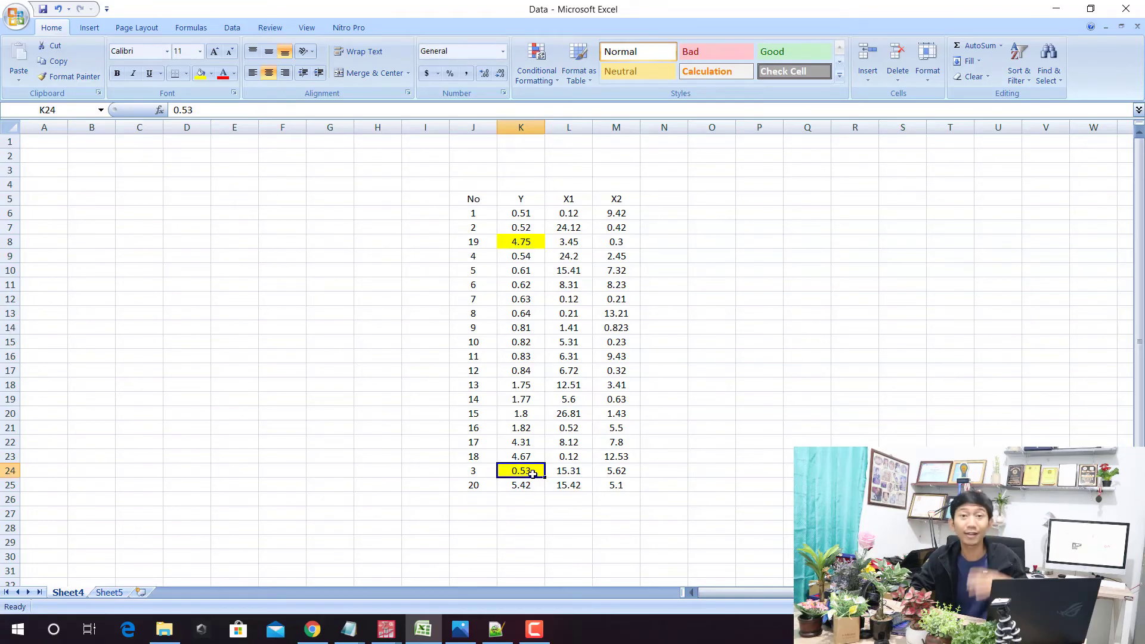
click(530, 457)
click(534, 488)
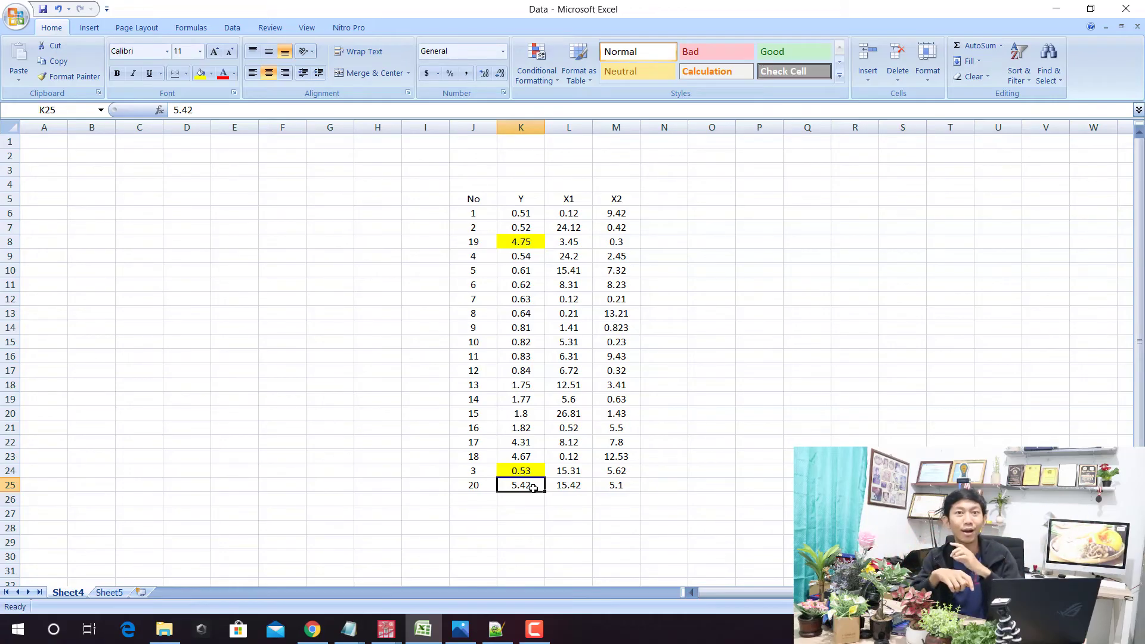
Copy the reordered Y, X1 and X2 values (K6:M25) and switch to the SPSS Data Editor with spss.sav.
click(526, 216)
drag(525, 215, 617, 486)
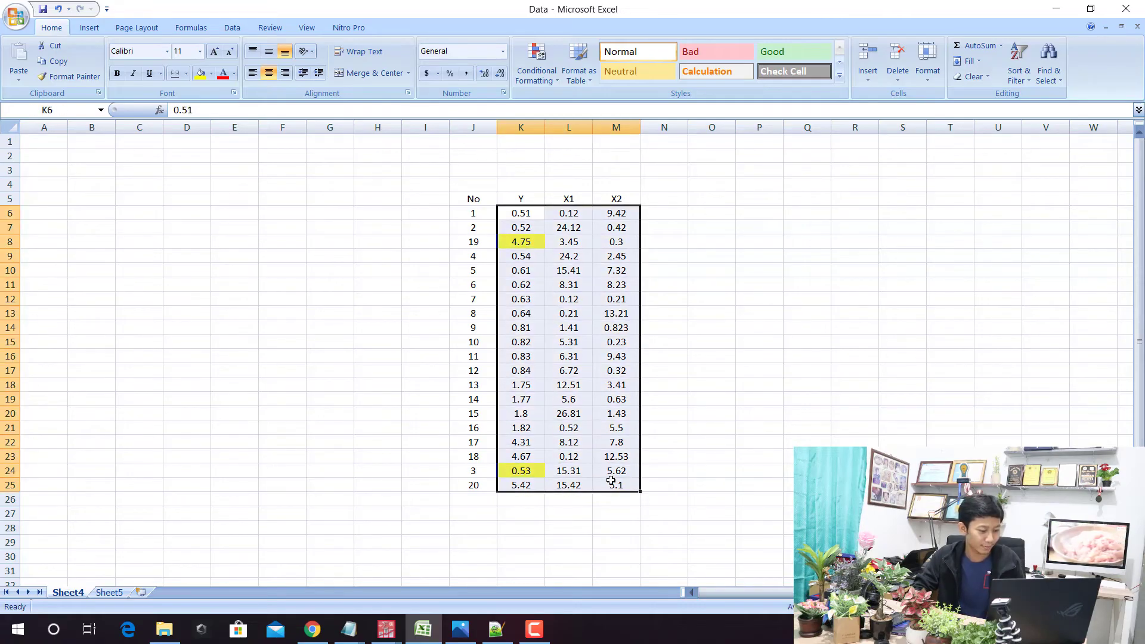
key(ctrl+c)
click(398, 627)
click(340, 588)
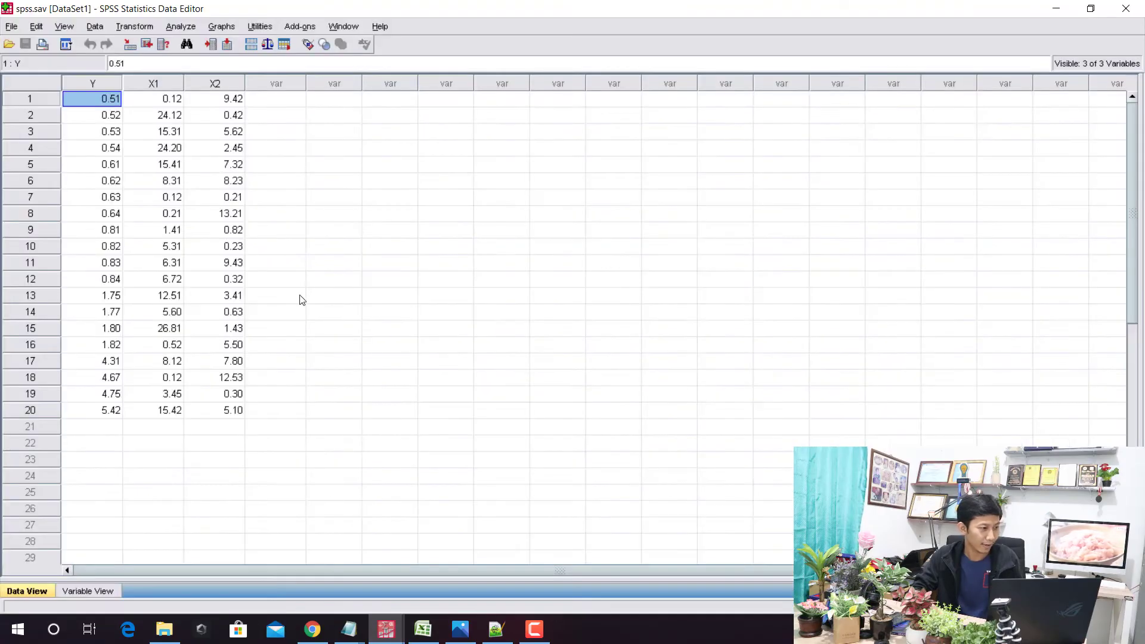
Paste the reordered data over the Y, X1 and X2 columns and rerun the linear regression with Y as dependent and X1, X2 as independents.
key(ctrl+v)
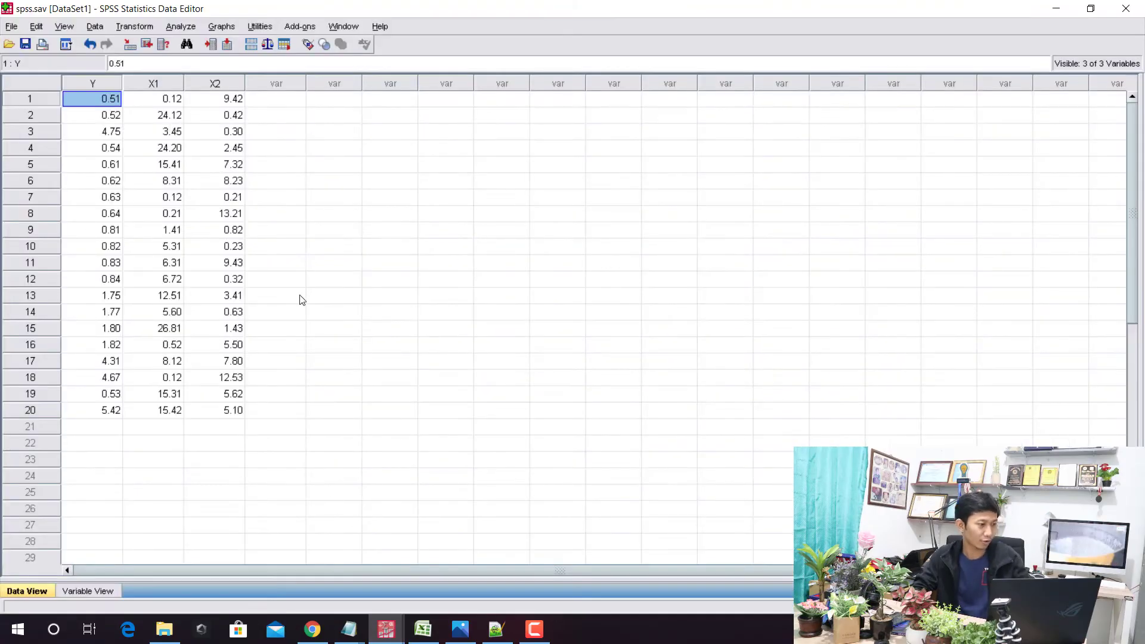
click(181, 26)
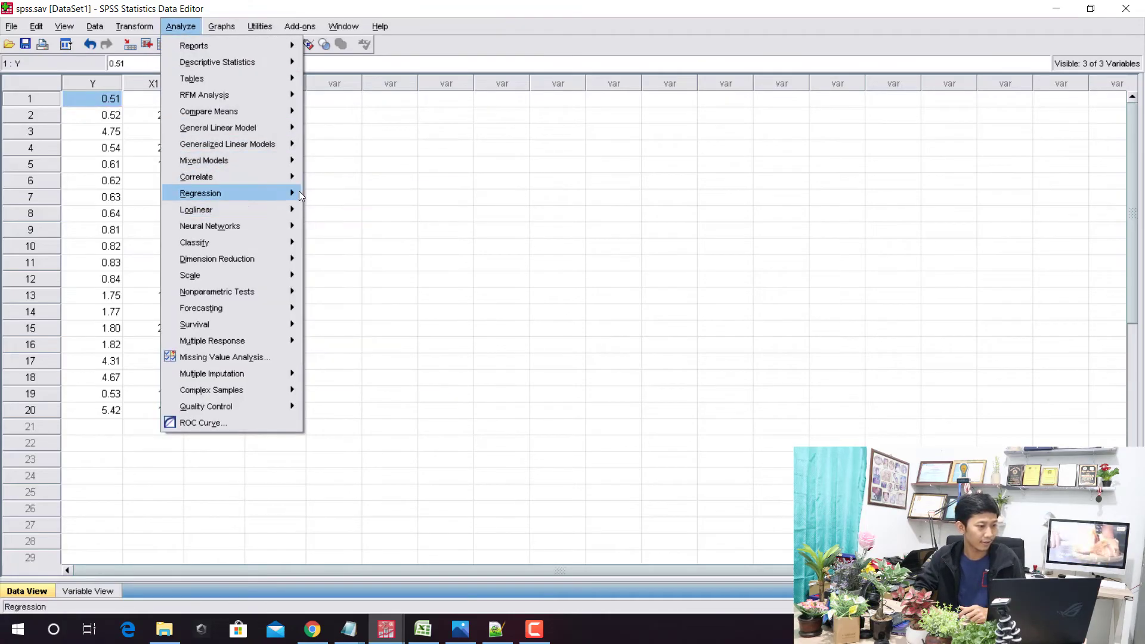
click(328, 195)
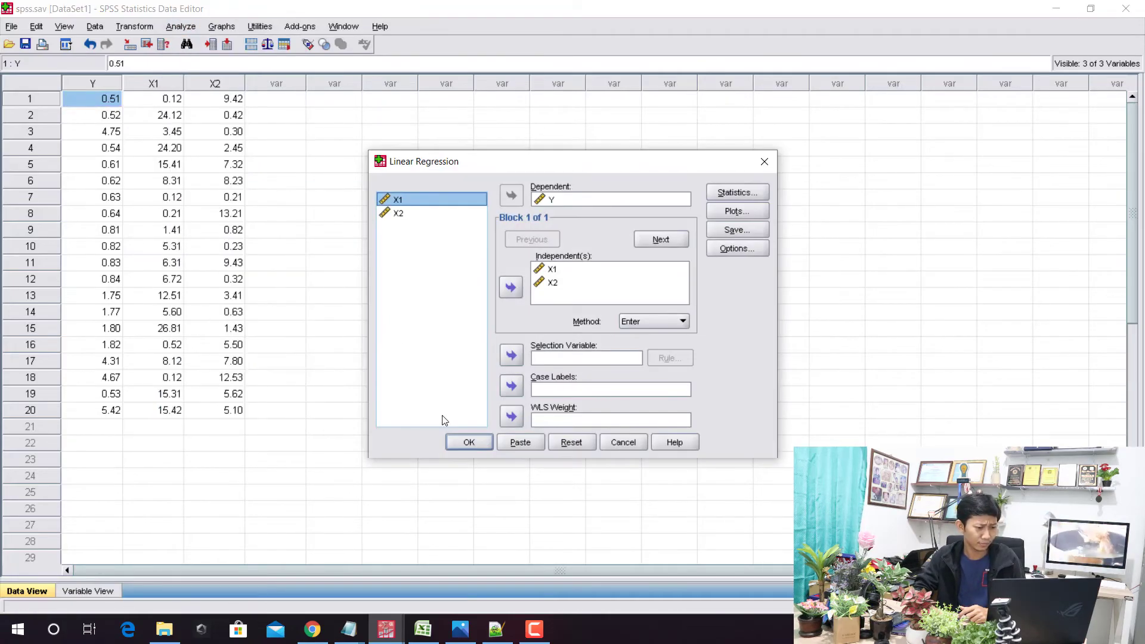
click(469, 437)
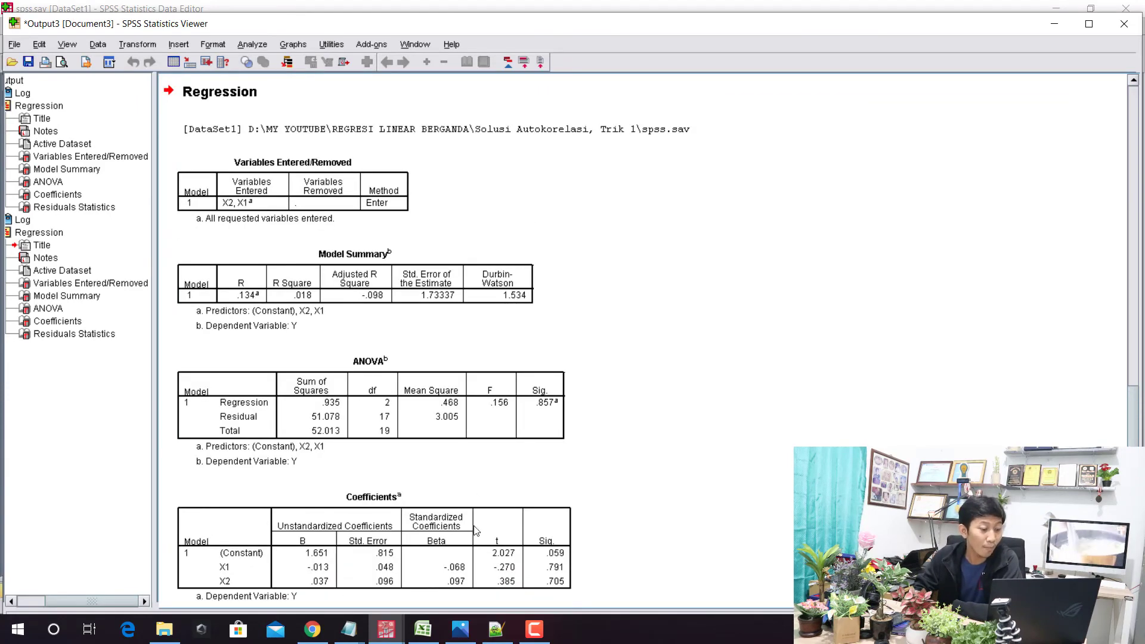
Switch to the Notepad window with the DW notes and add the lines "DW = 1,534" and "1 < DW = 1,534 < 3" at the end.
click(349, 630)
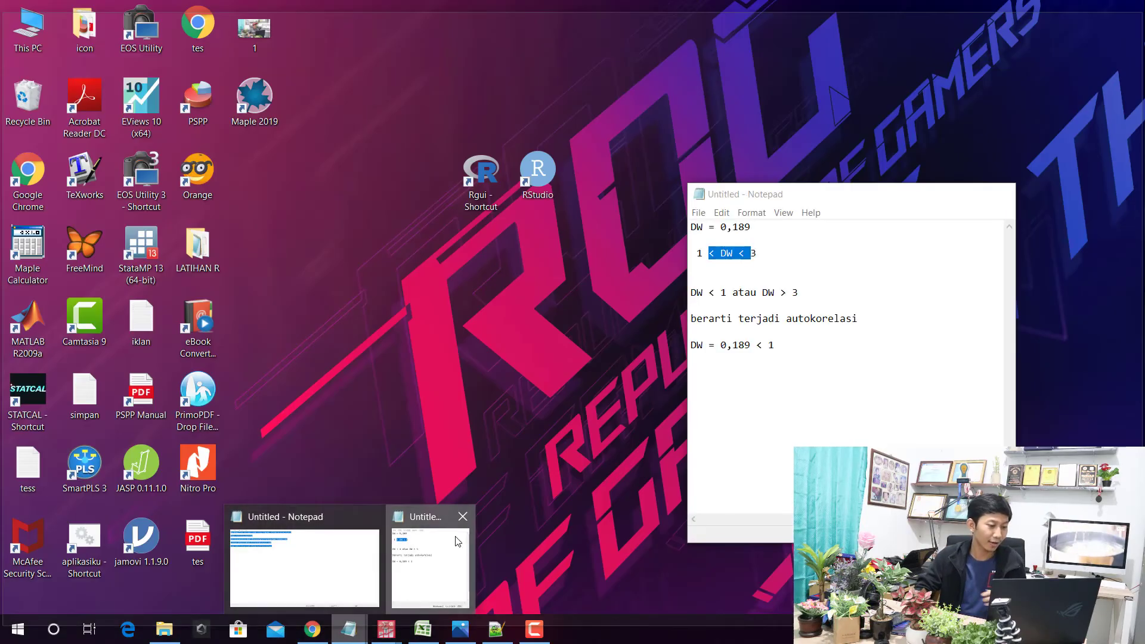
click(464, 537)
key(Return)
text(D)
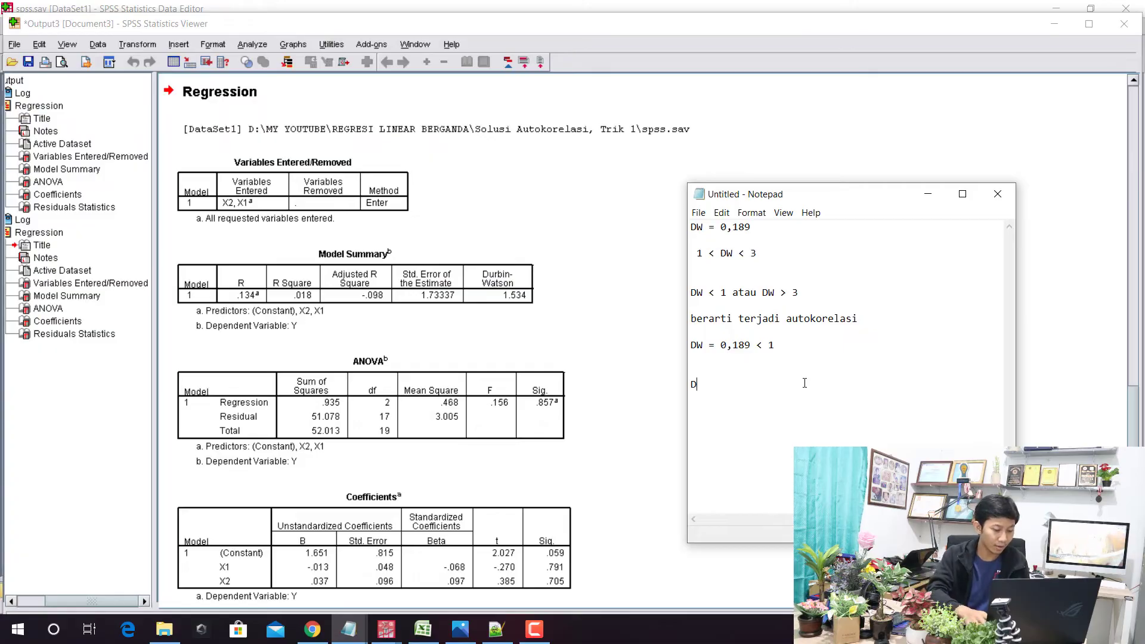
text(W = 1,534  1 < )
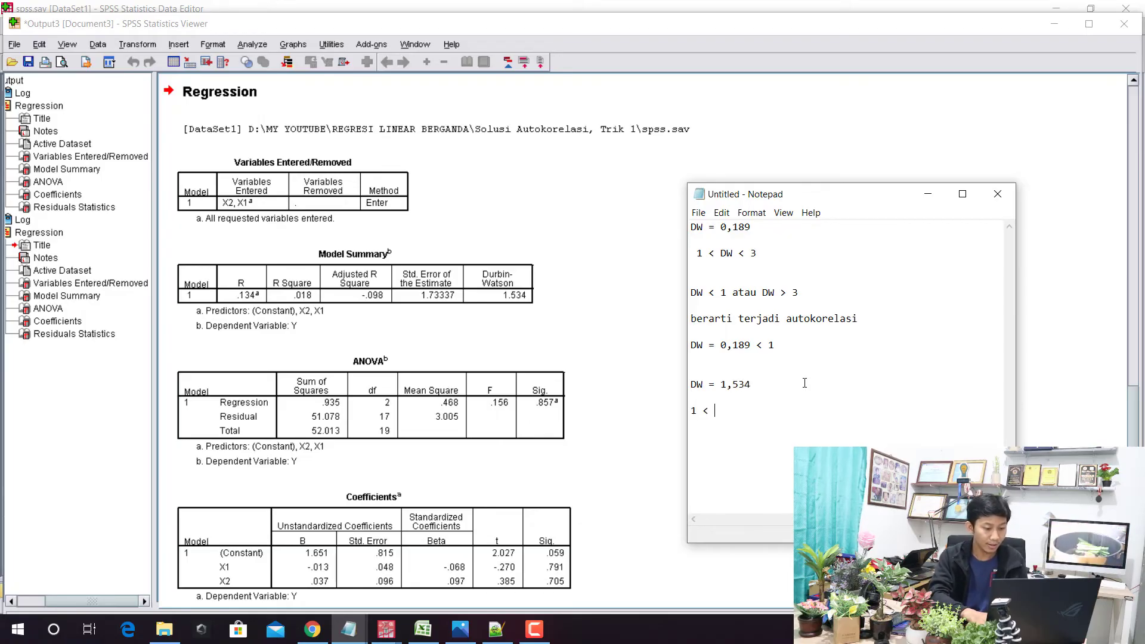
text(DW = 1,534 < 3)
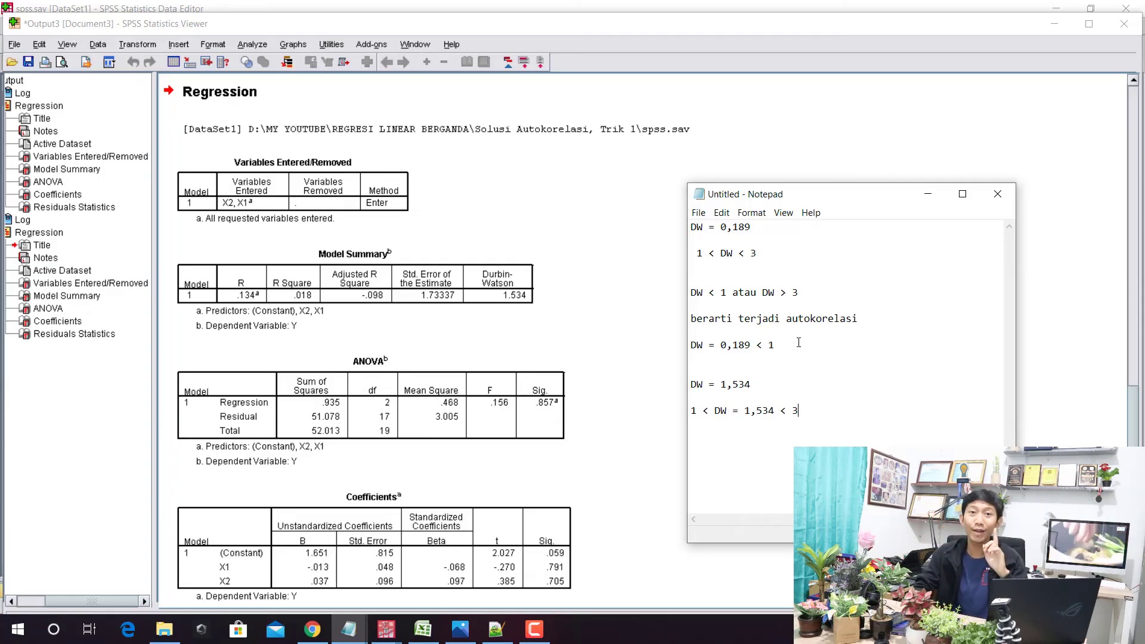
Return to the SPSS output and compare the Model Summary, ANOVA and Coefficients tables of the two regression runs, including R Square and Durbin-Watson.
click(499, 232)
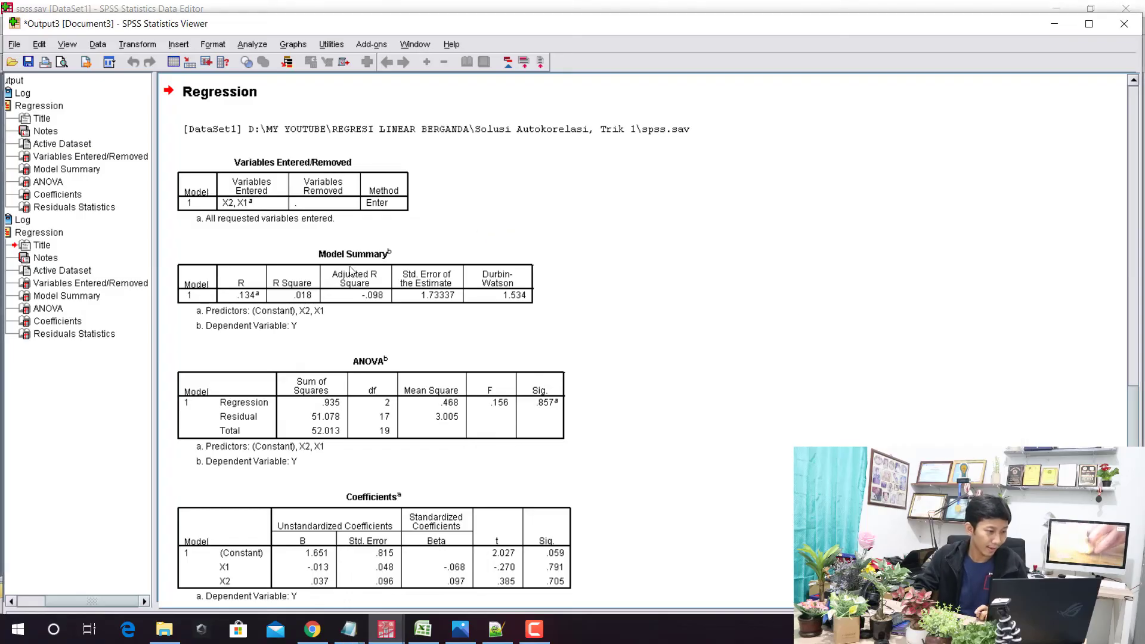
click(312, 296)
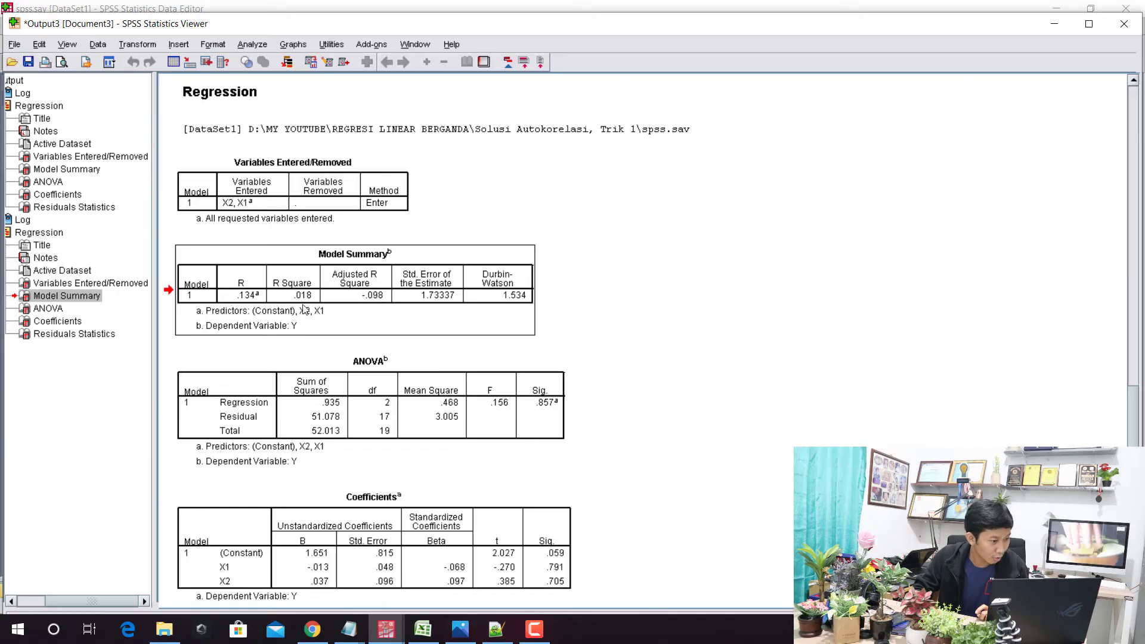
scroll(309, 299, up, 15)
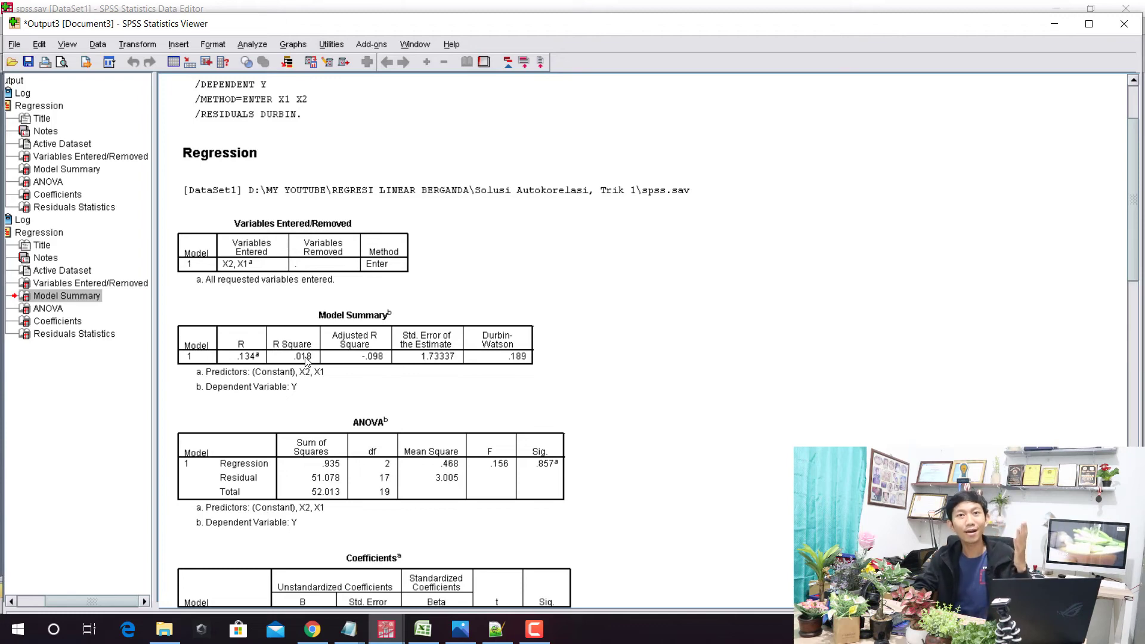
click(517, 351)
scroll(517, 351, down, 8)
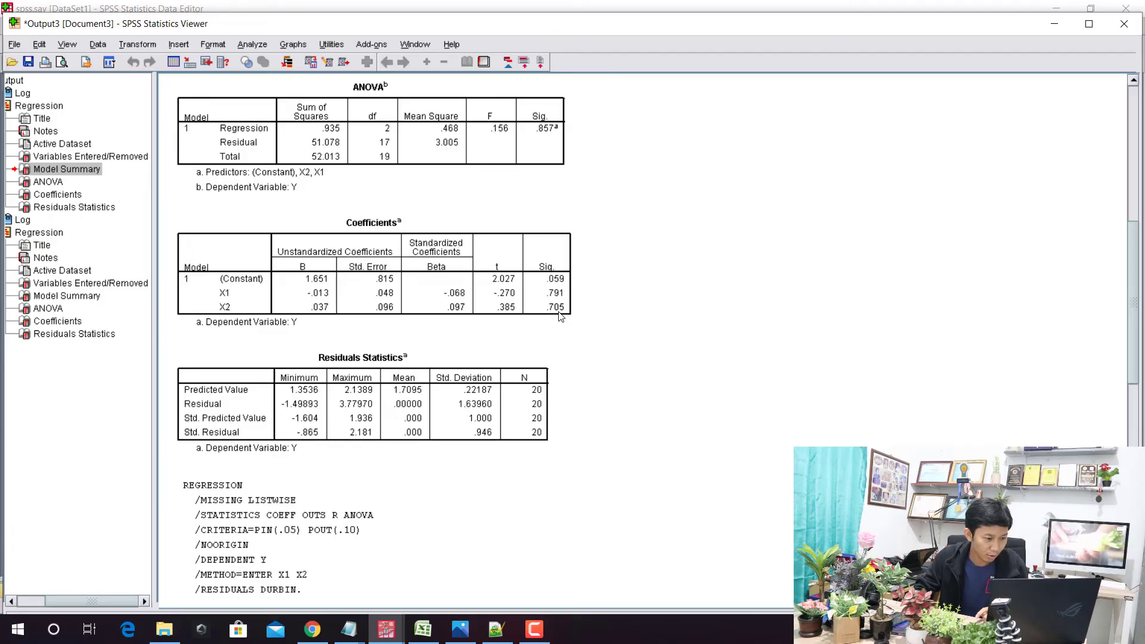
scroll(557, 314, down, 5)
scroll(557, 315, up, 7)
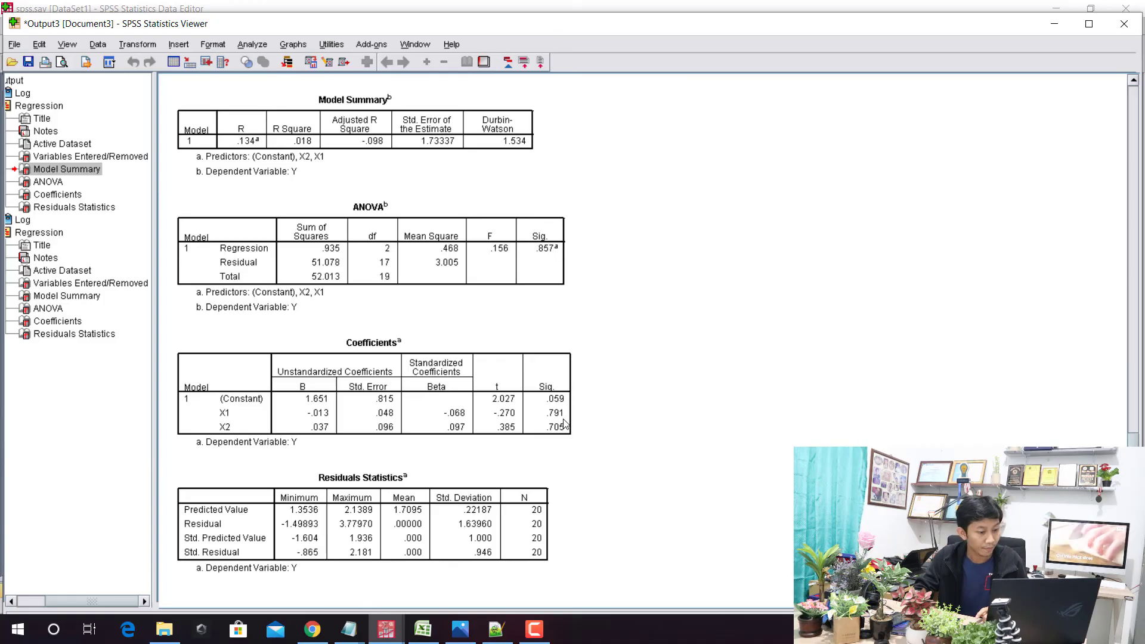
scroll(561, 435, up, 13)
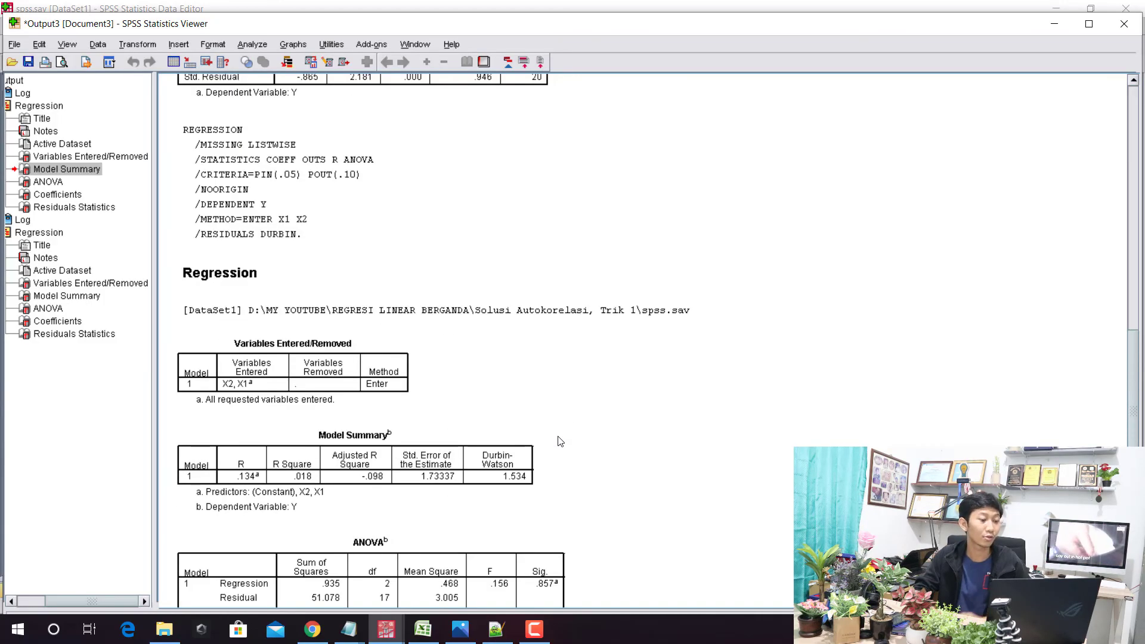
scroll(561, 441, up, 5)
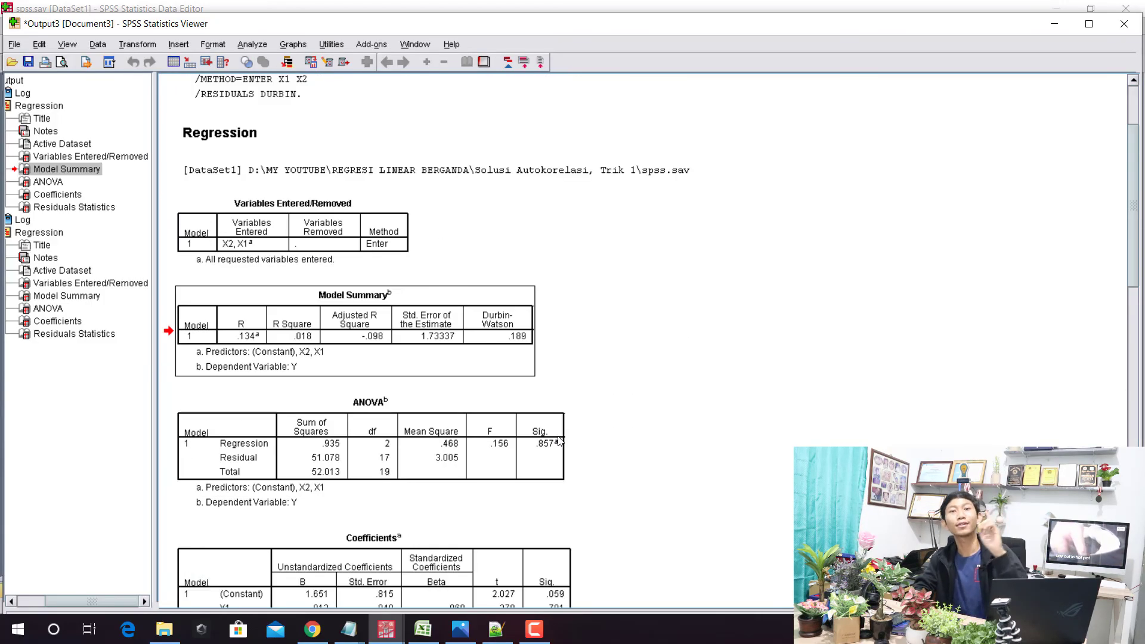
Switch to the Excel data table and examine the yellow Y values of records 19 and 3 against their neighbouring rows.
click(423, 629)
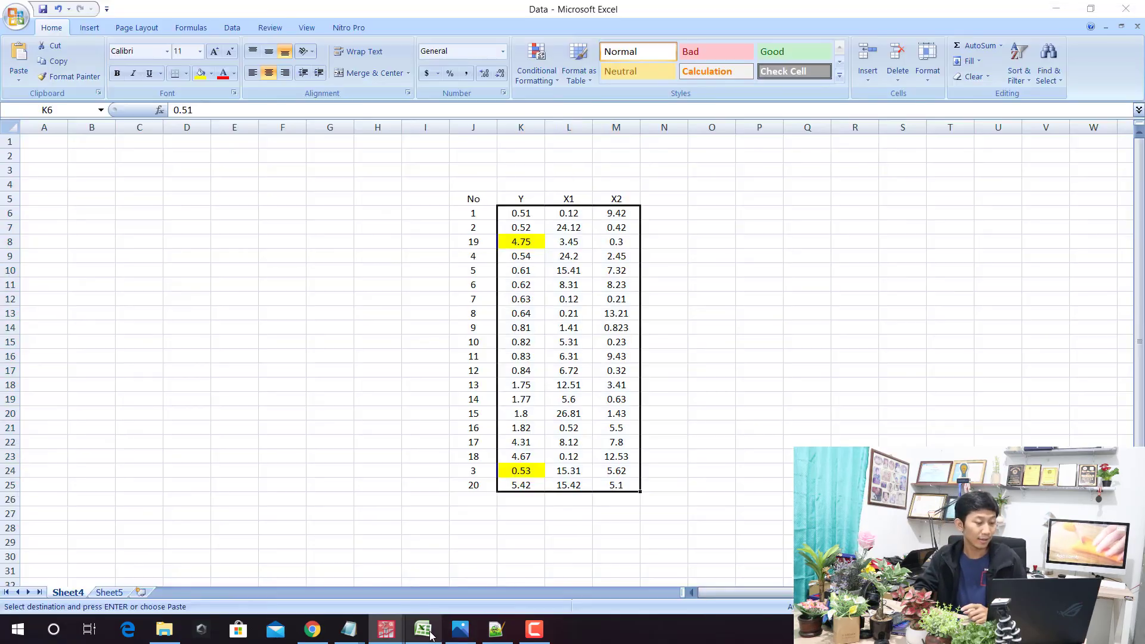
click(531, 258)
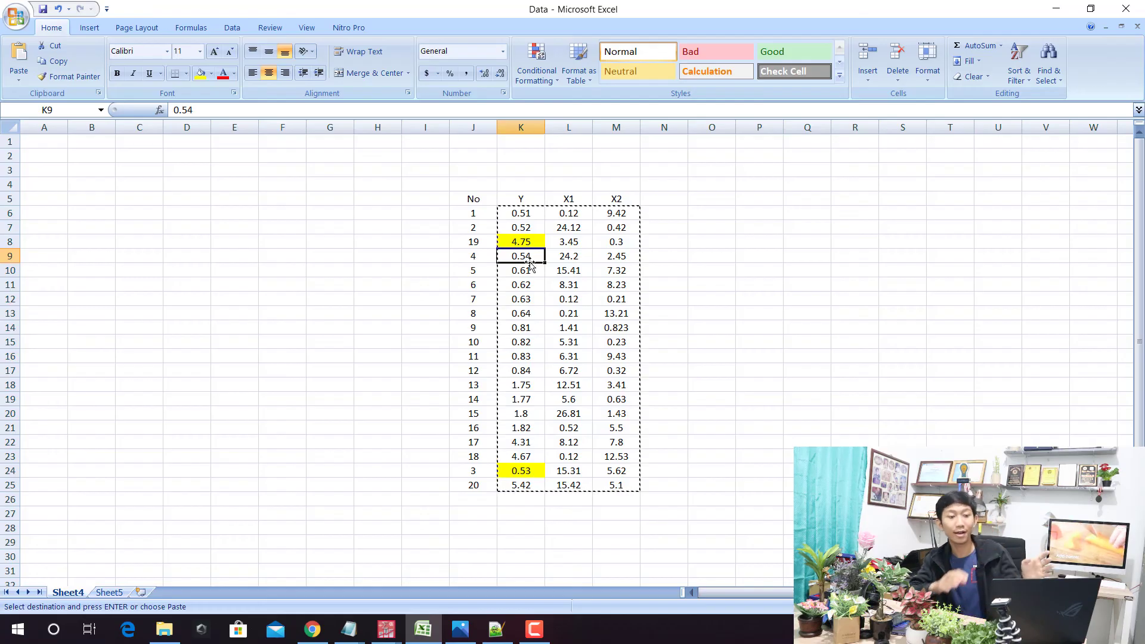
click(528, 244)
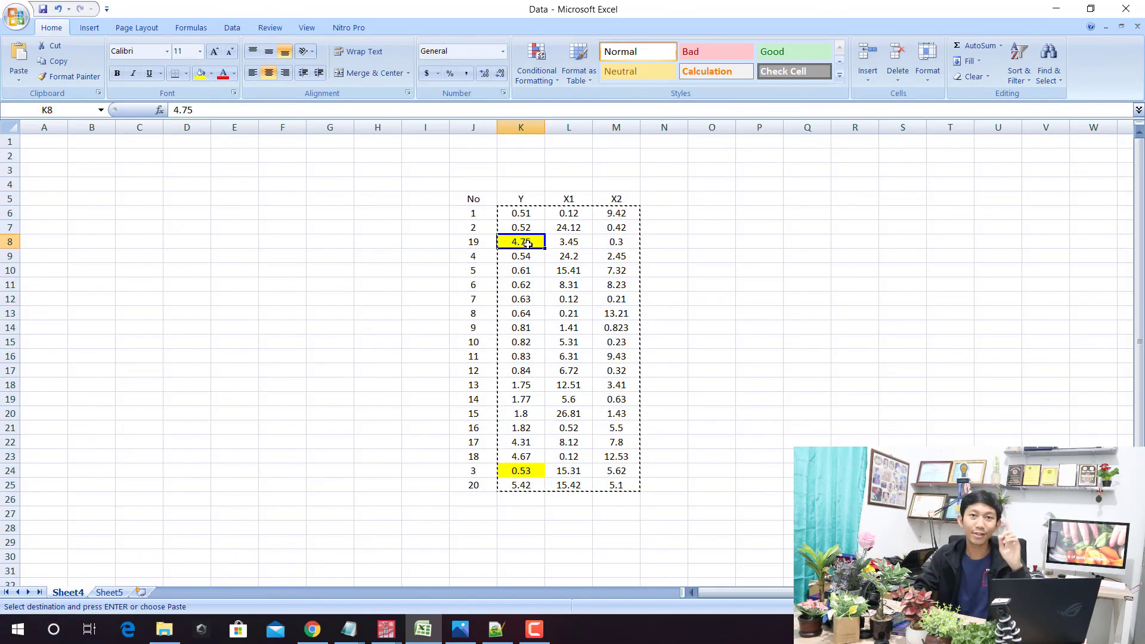
click(531, 227)
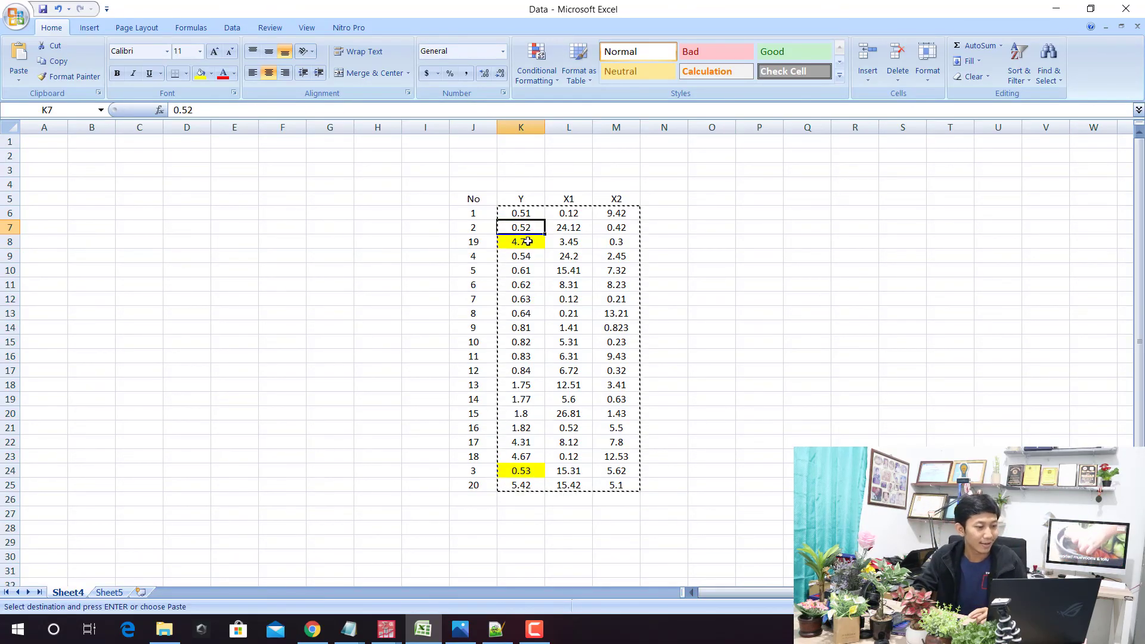
click(524, 258)
click(519, 474)
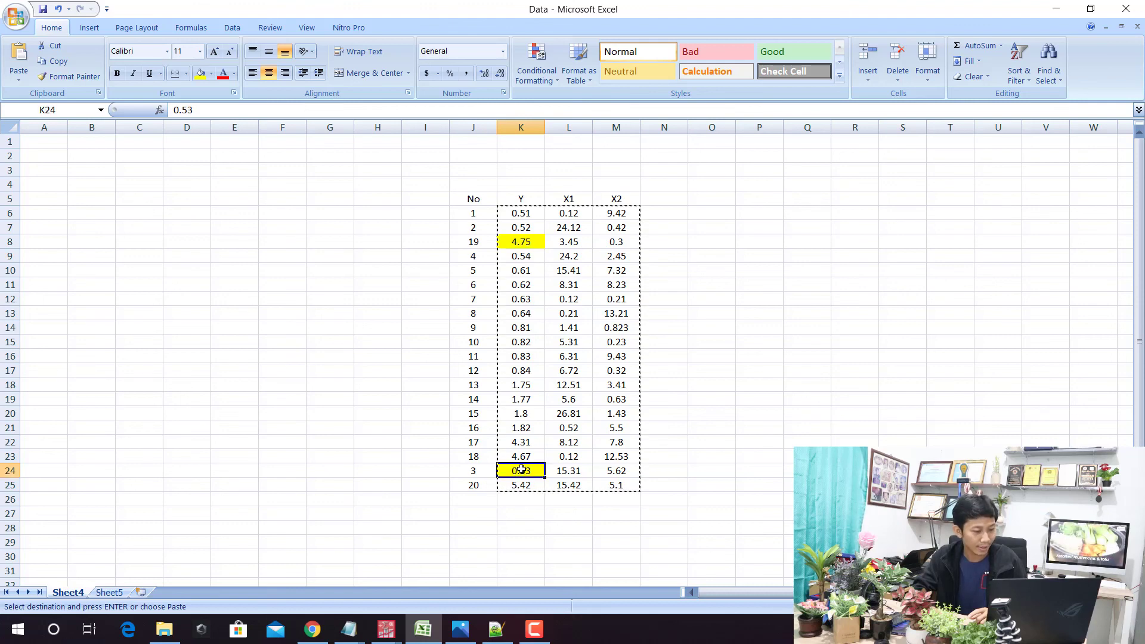
click(523, 457)
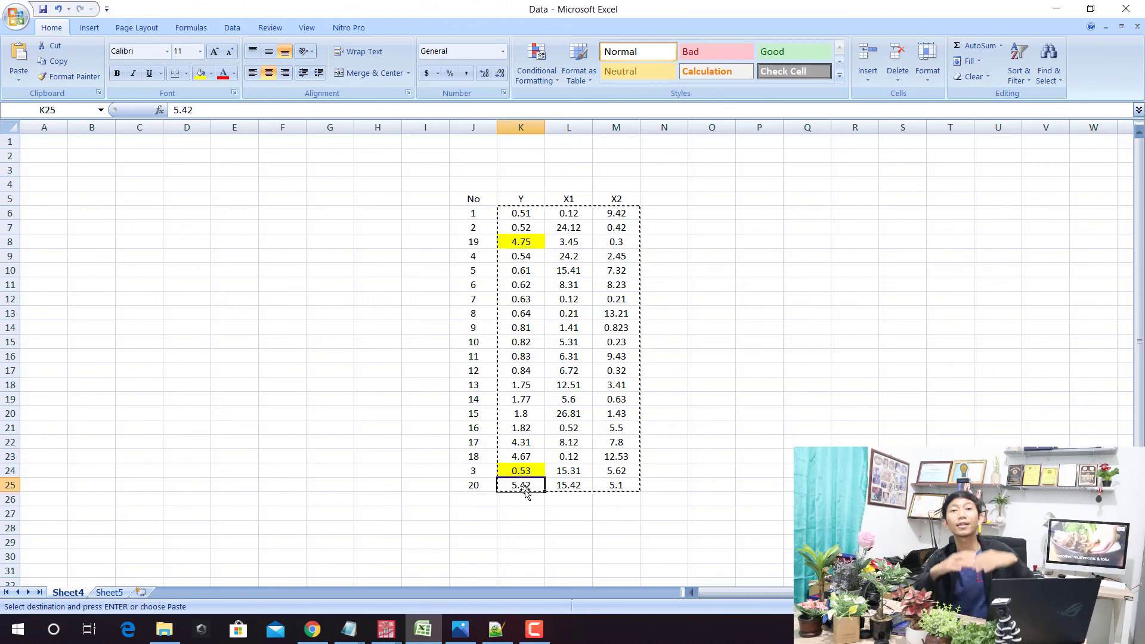